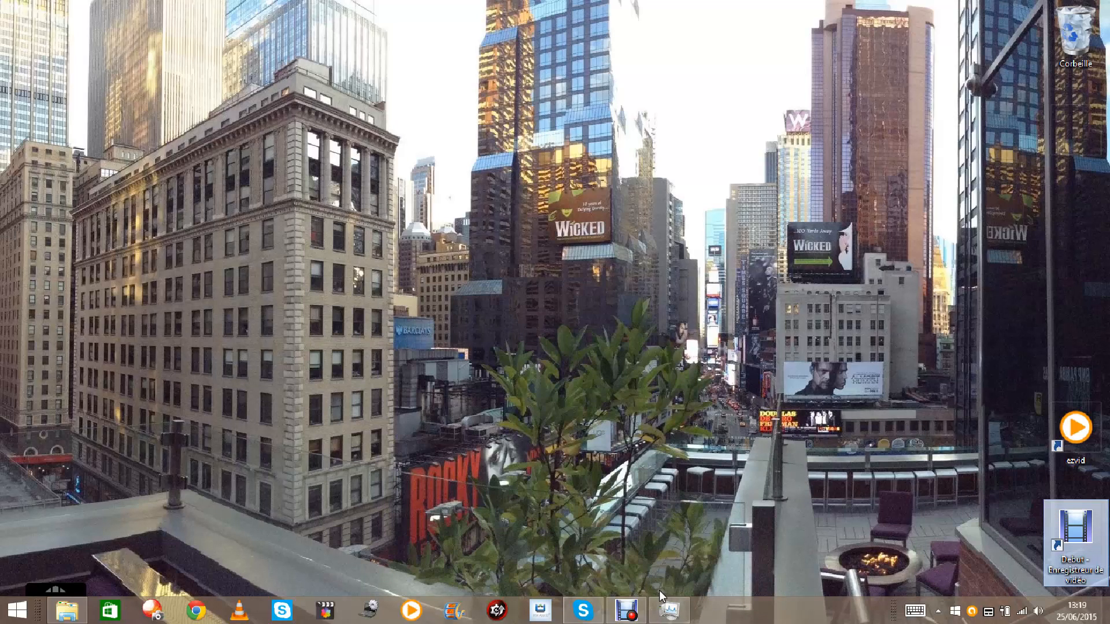
Bring up the Debut recorder and switch its capture source to the webcam device, accepting that the current recording stops.
left_click(634, 609)
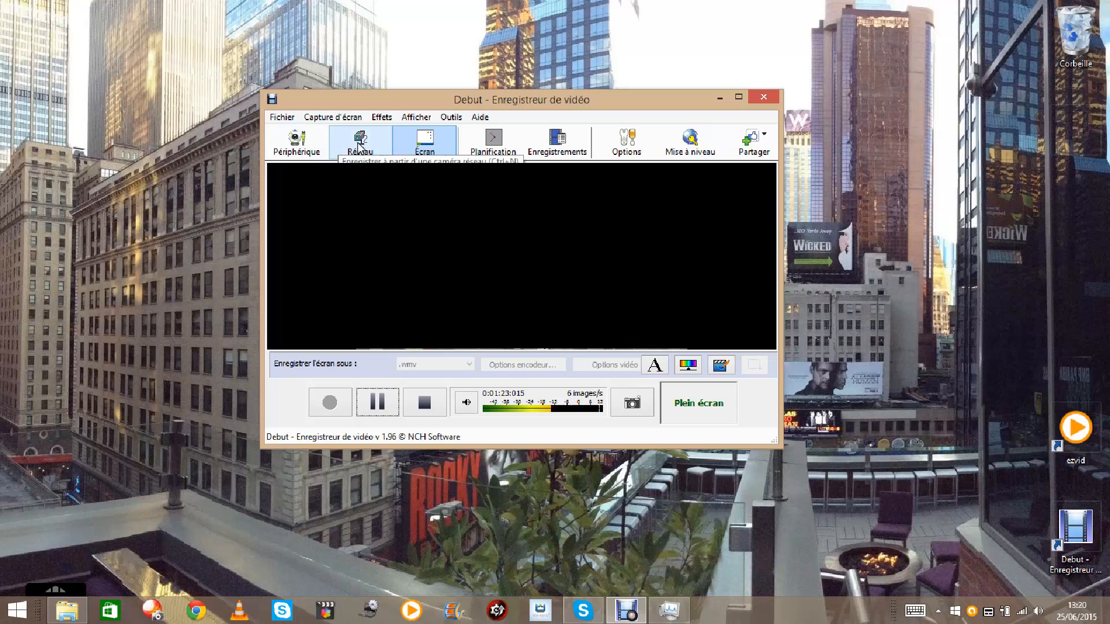
left_click(299, 144)
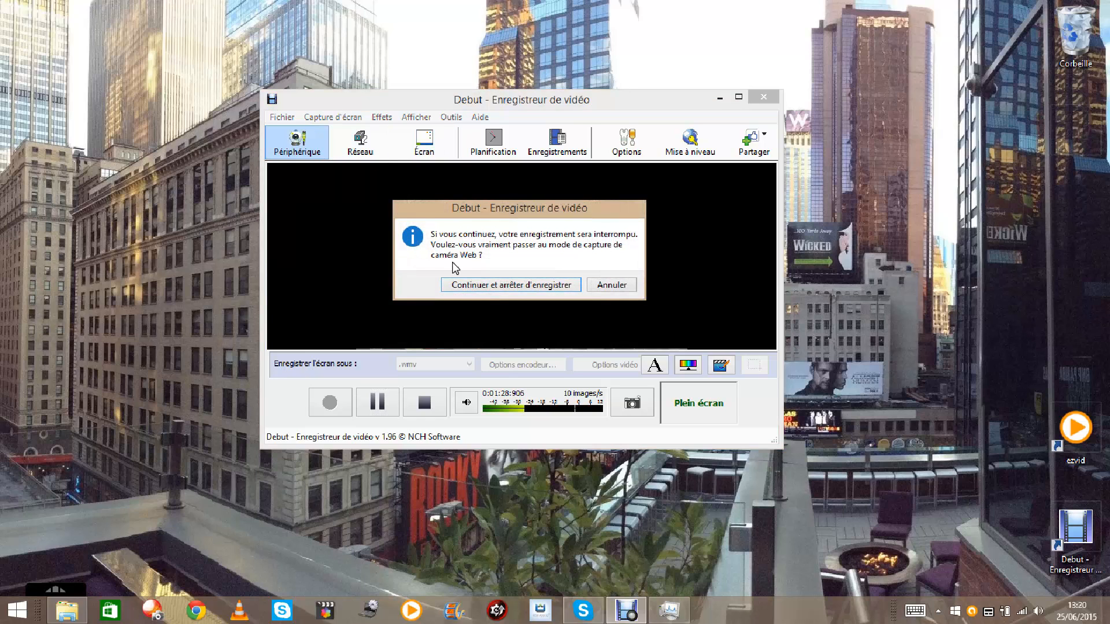
left_click(493, 291)
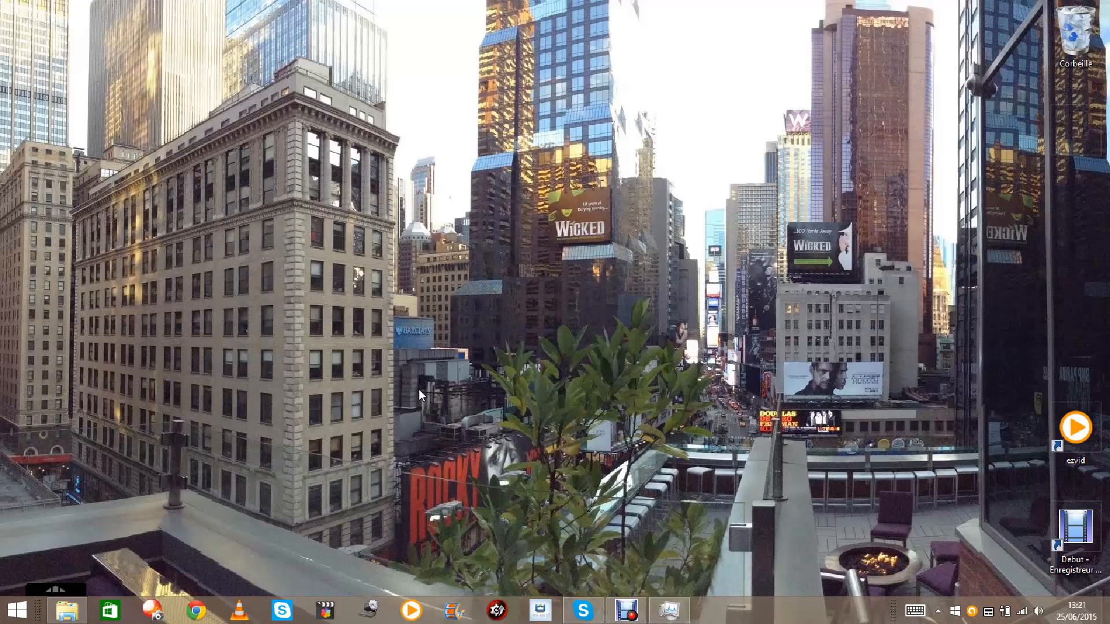
View the list of saved recordings in Debut, close the list and minimize the recorder.
left_click(633, 611)
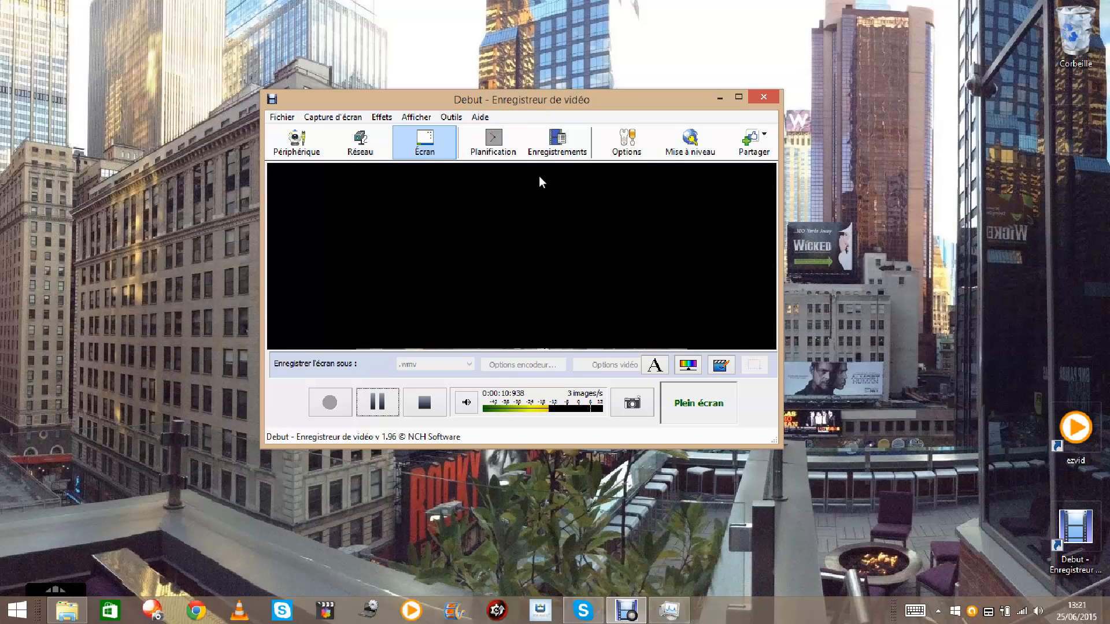
left_click(559, 148)
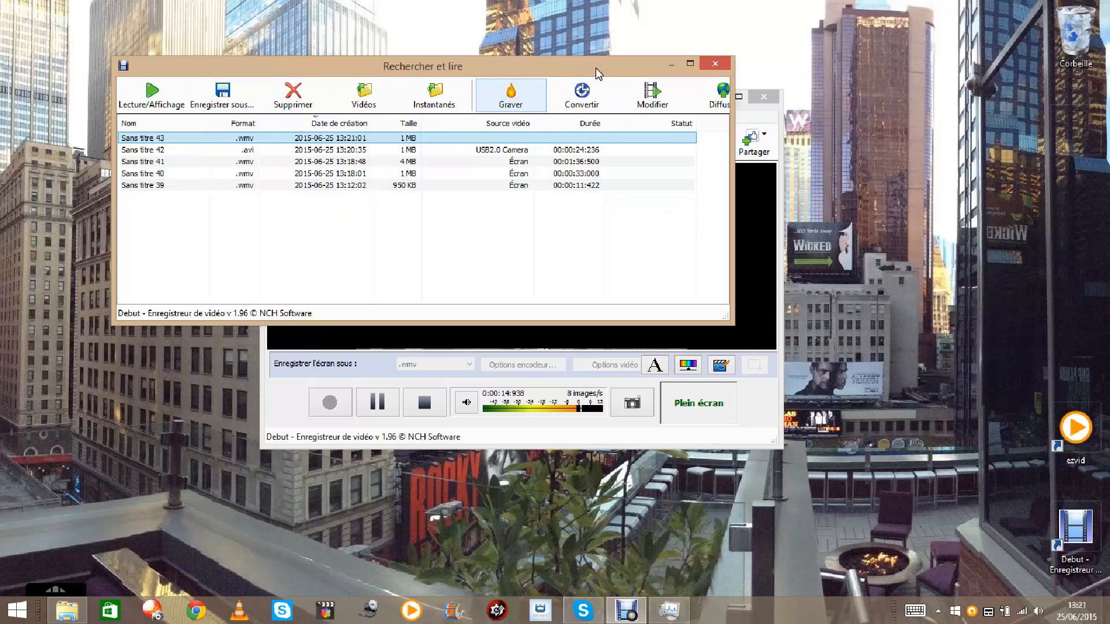
left_click(715, 64)
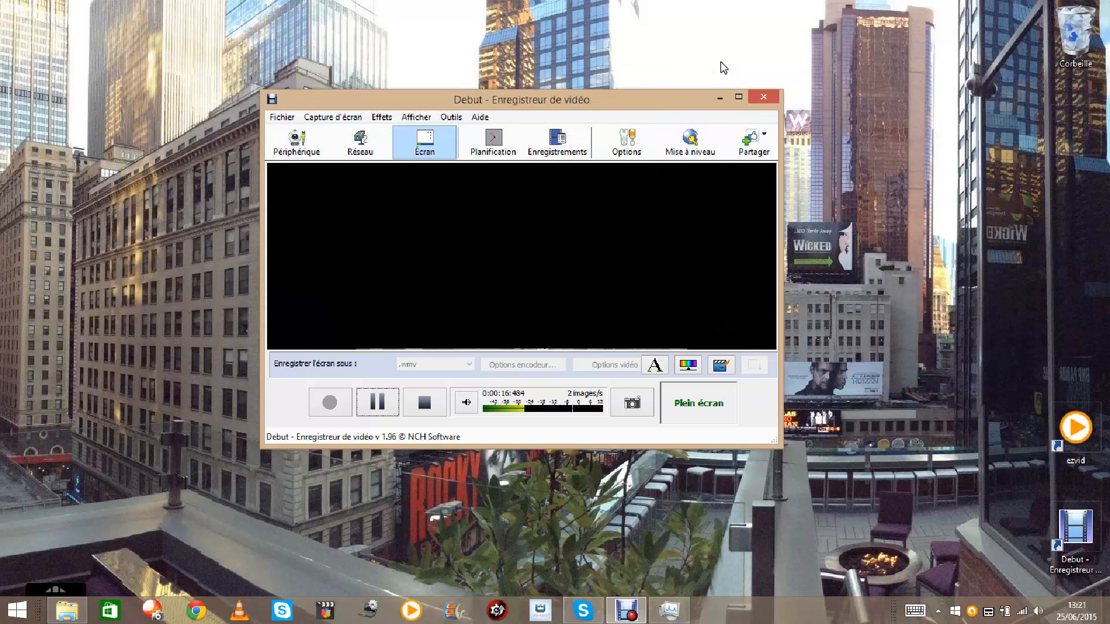
left_click(719, 99)
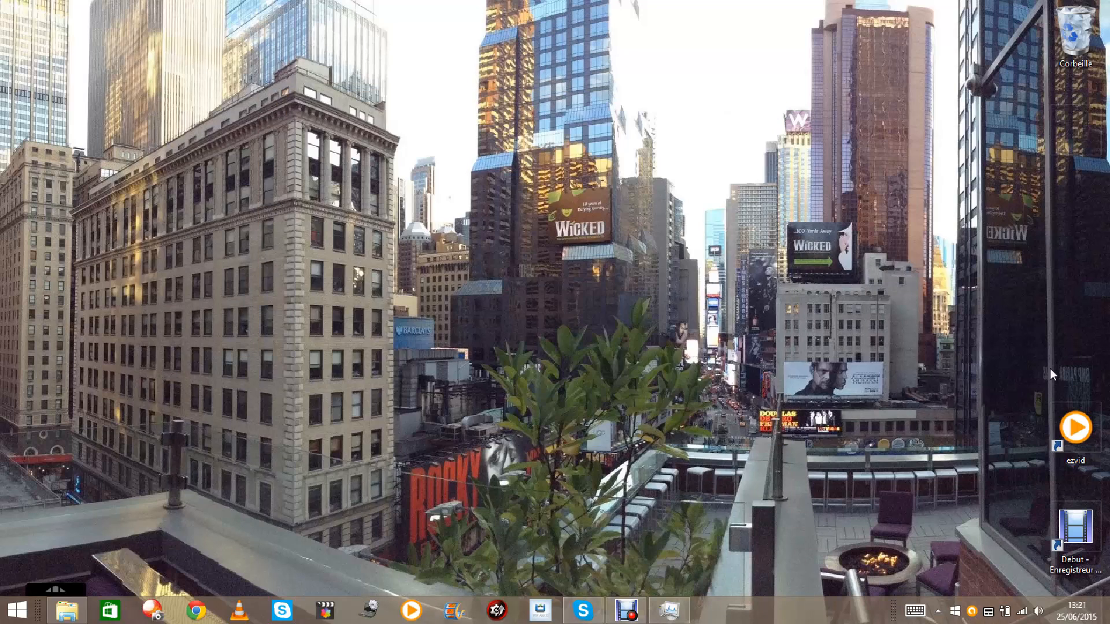
Launch ezvid from the desktop without updating it and look through the background music choices.
double_click(1079, 415)
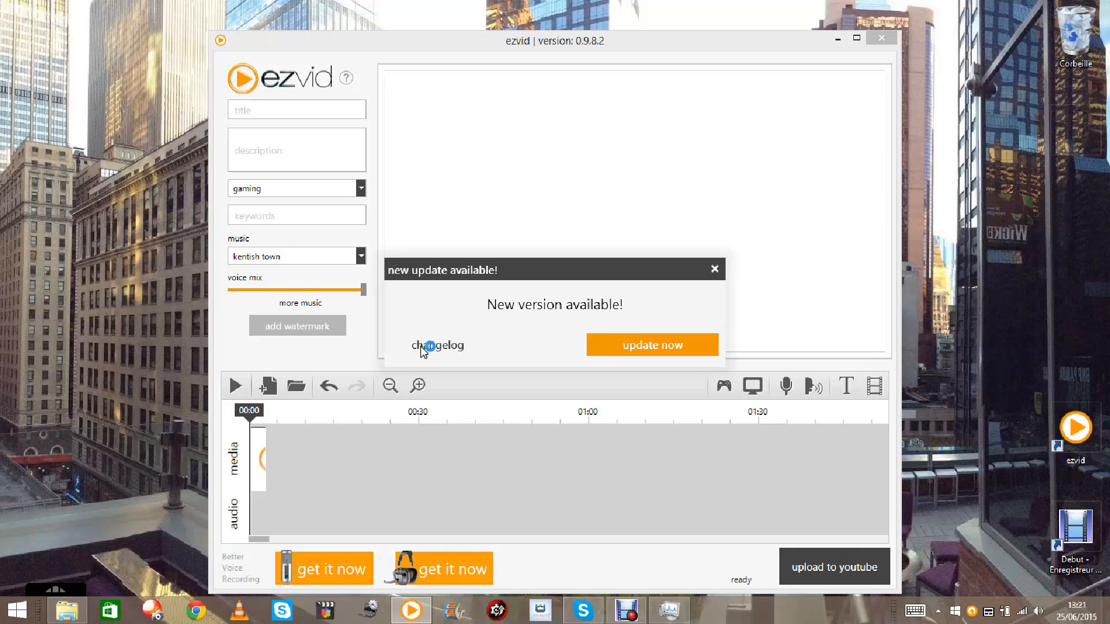
left_click(716, 270)
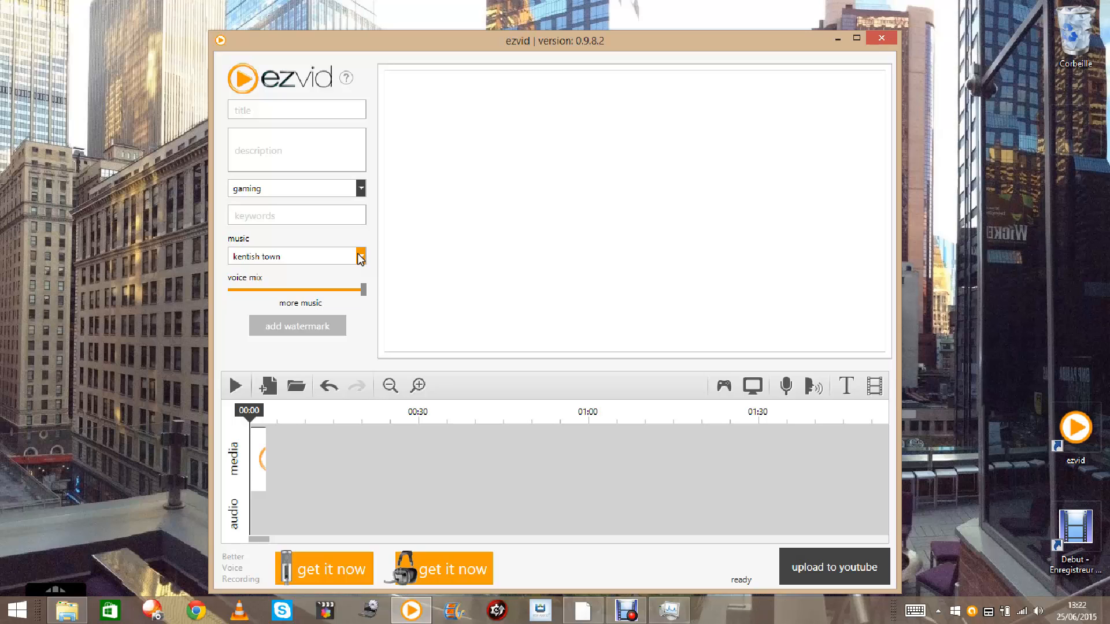
left_click(361, 257)
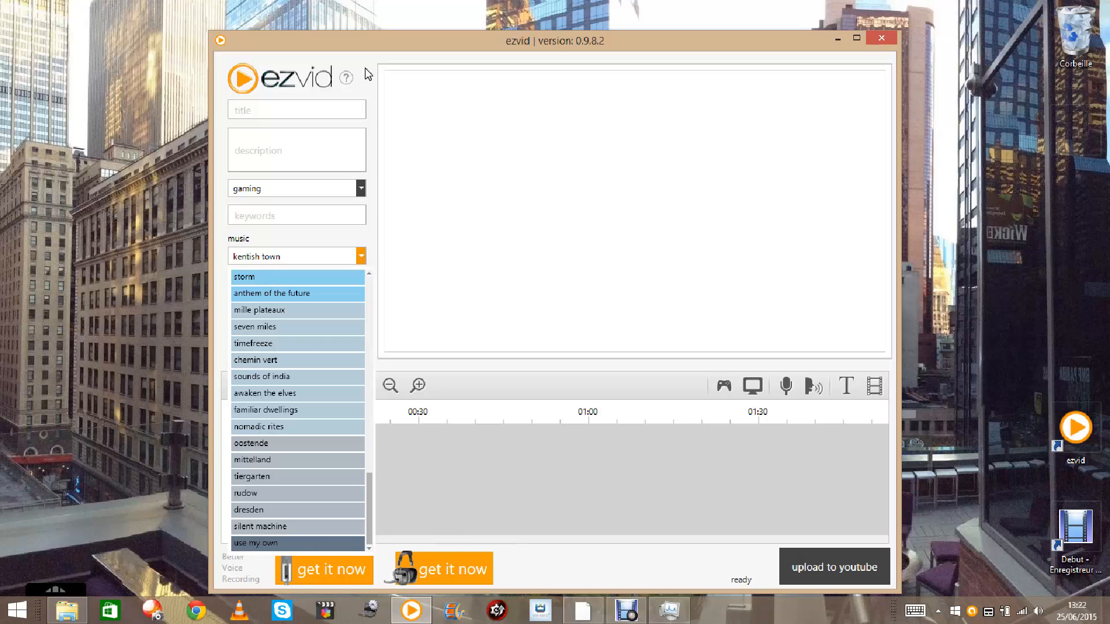
left_click(373, 44)
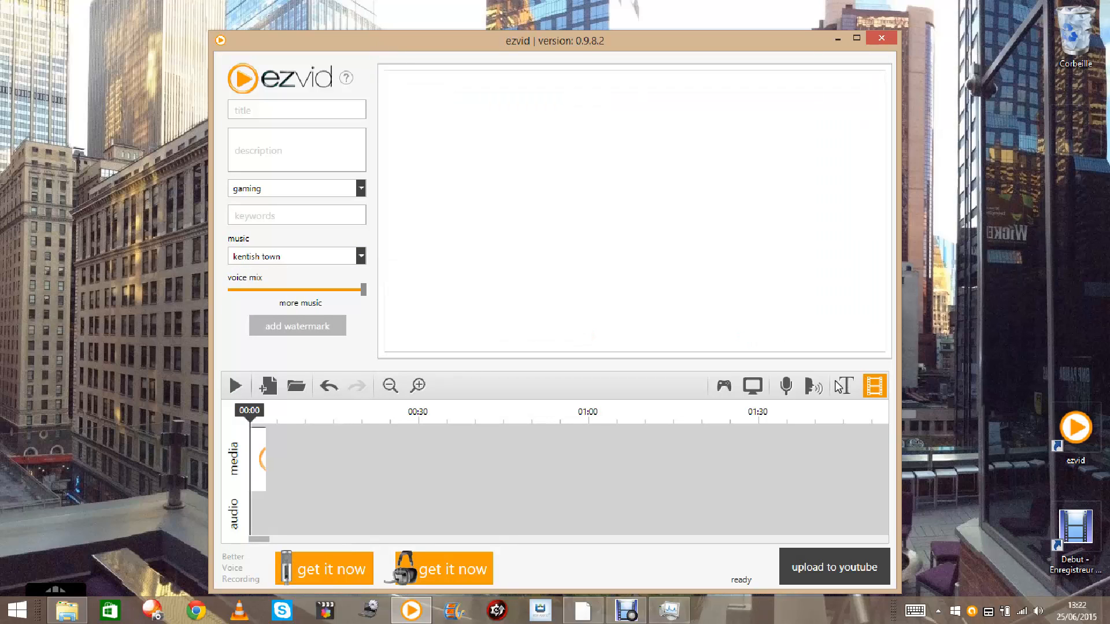
Set up an advanced screen capture with microphone capture, headset mode, webcam capture and capture area selection enabled.
left_click(753, 386)
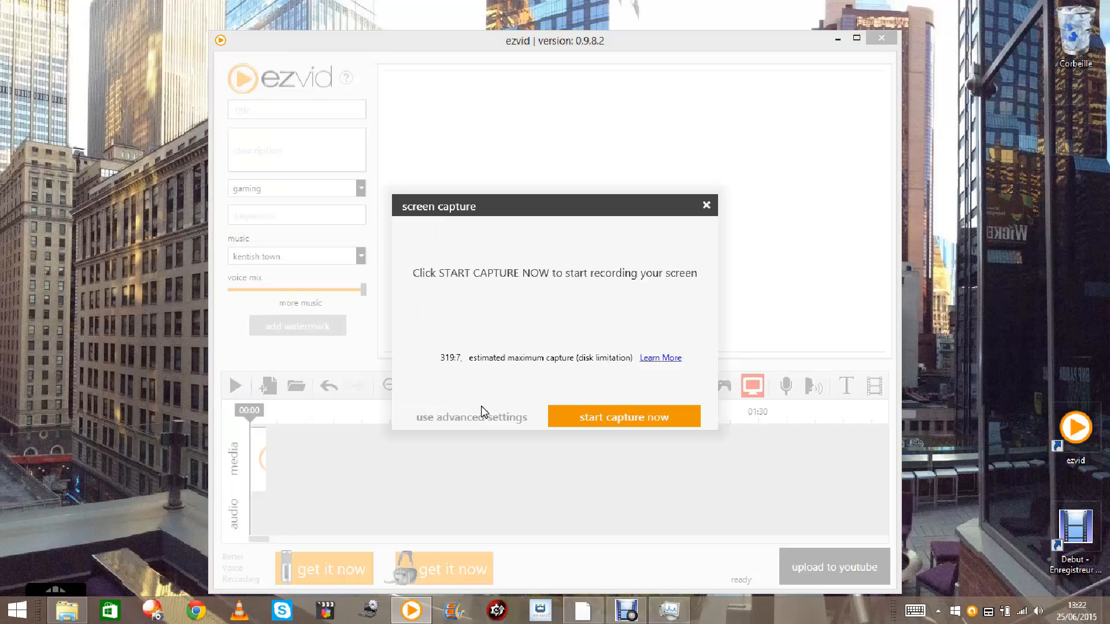
left_click(481, 408)
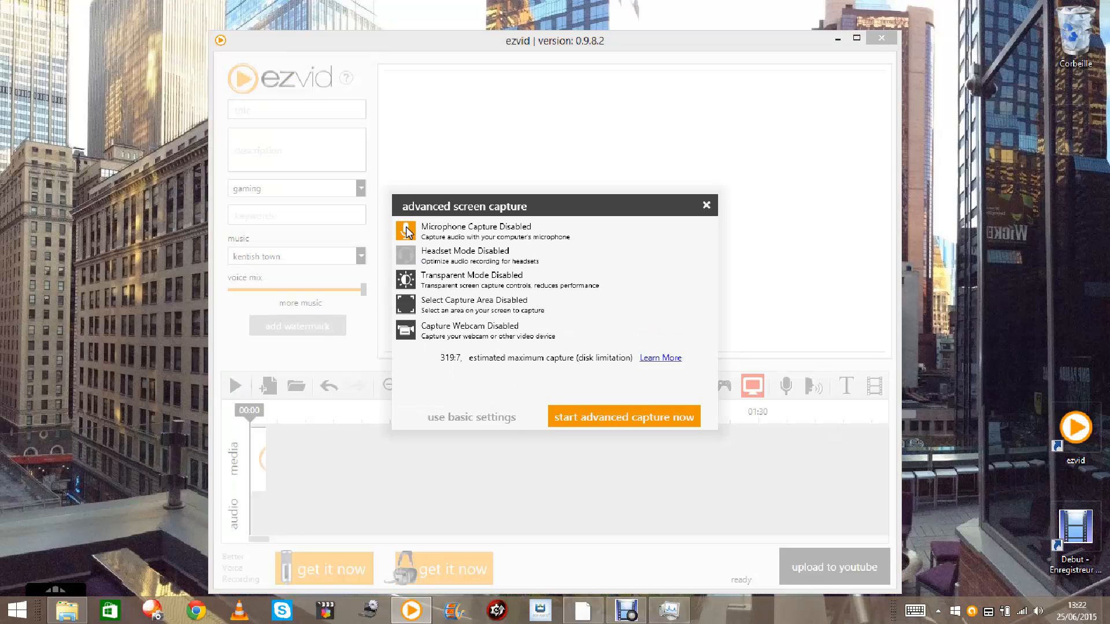
left_click(407, 232)
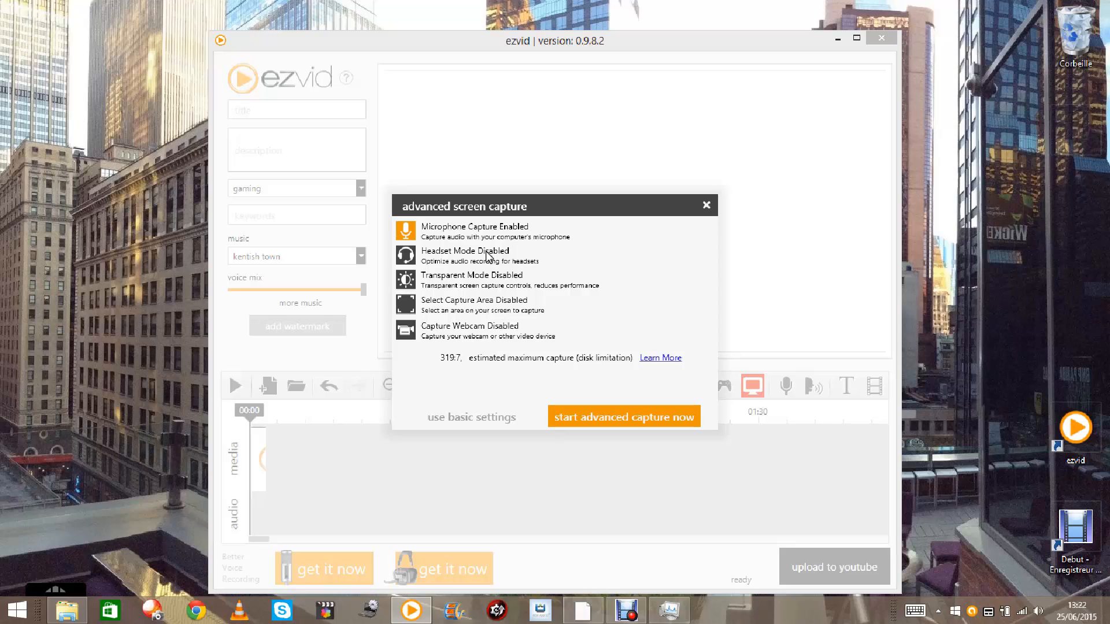
left_click(410, 258)
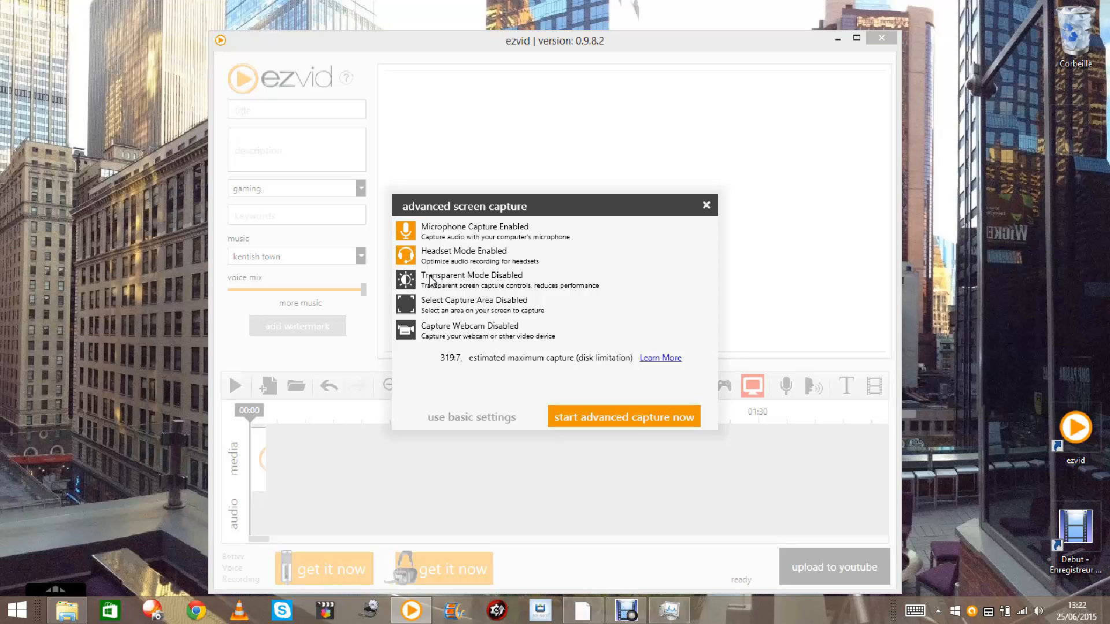
left_click(417, 335)
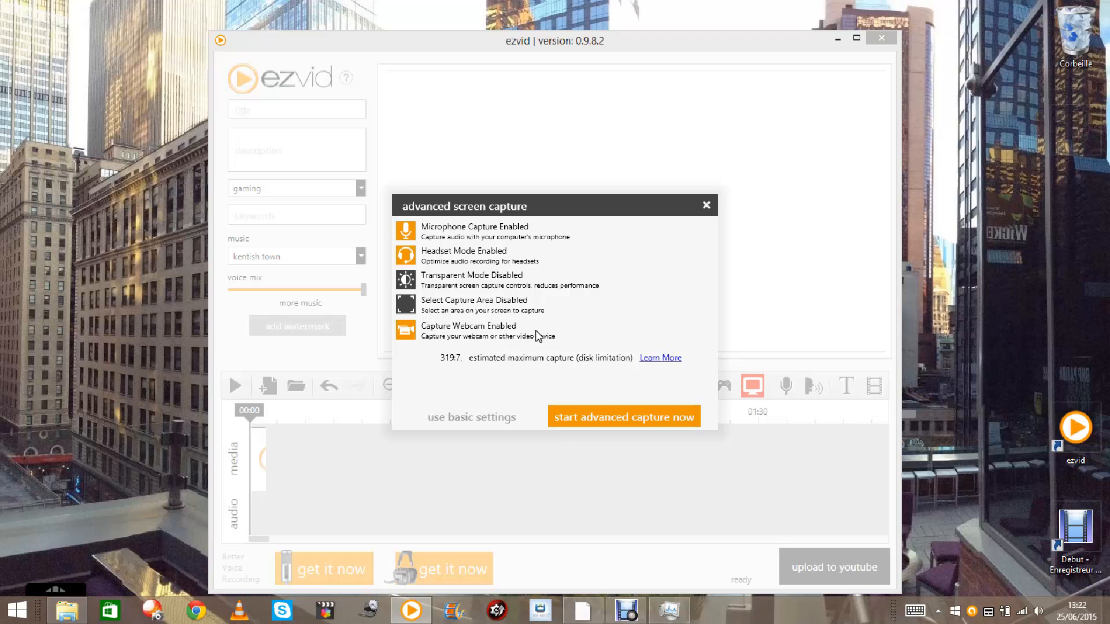
left_click(406, 307)
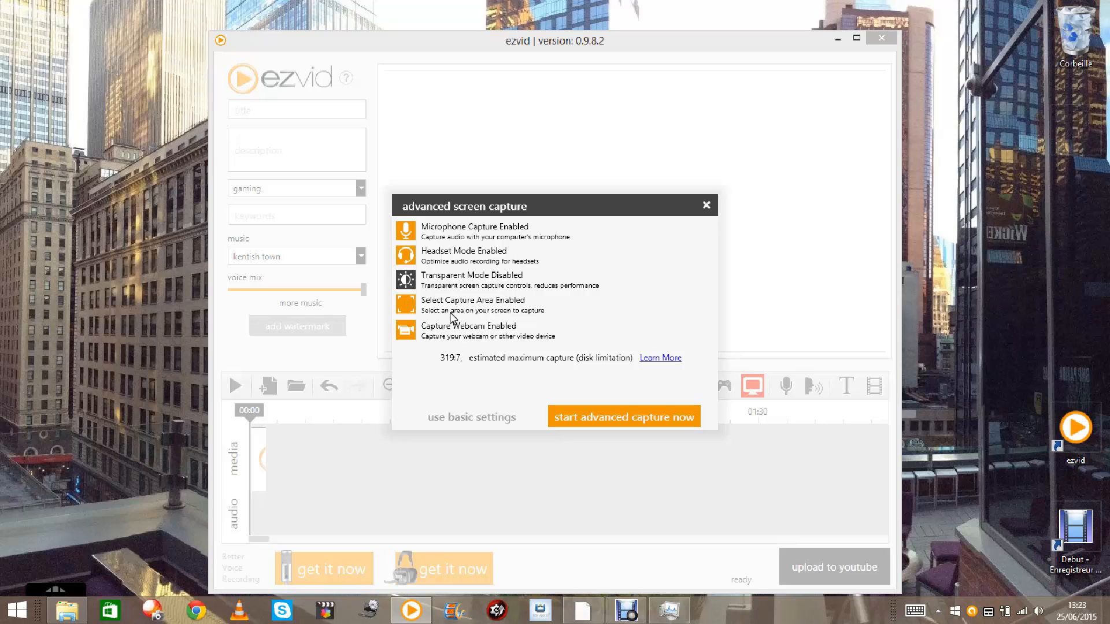
Start the advanced capture and select a region from the sky beside the central towers to the desktop's lower-right corner.
left_click(616, 416)
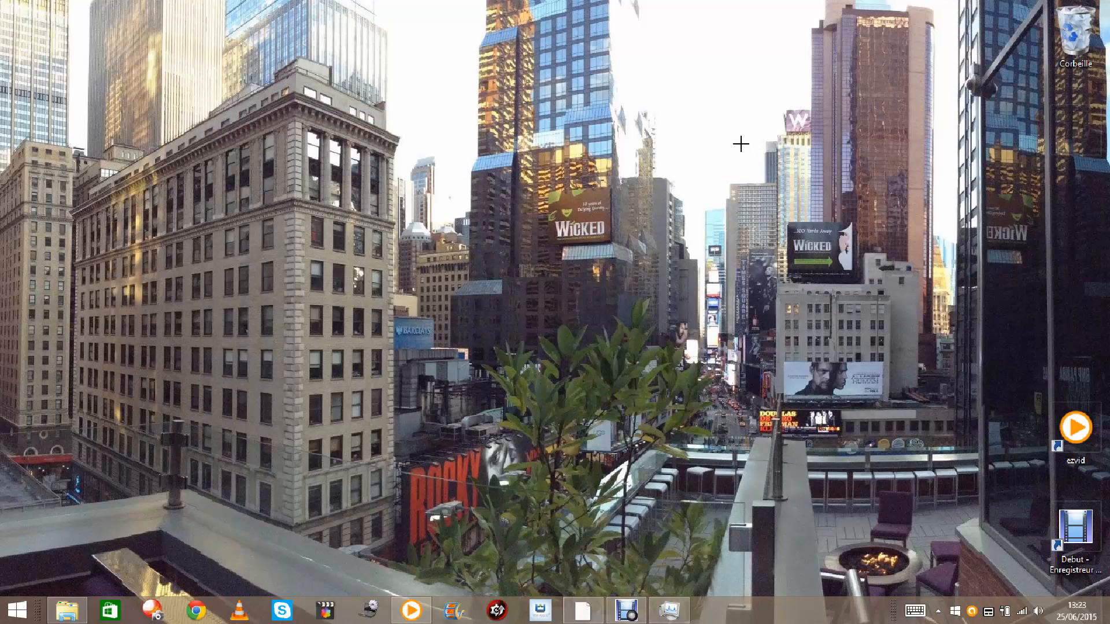
left_click_drag(741, 144, 1108, 566)
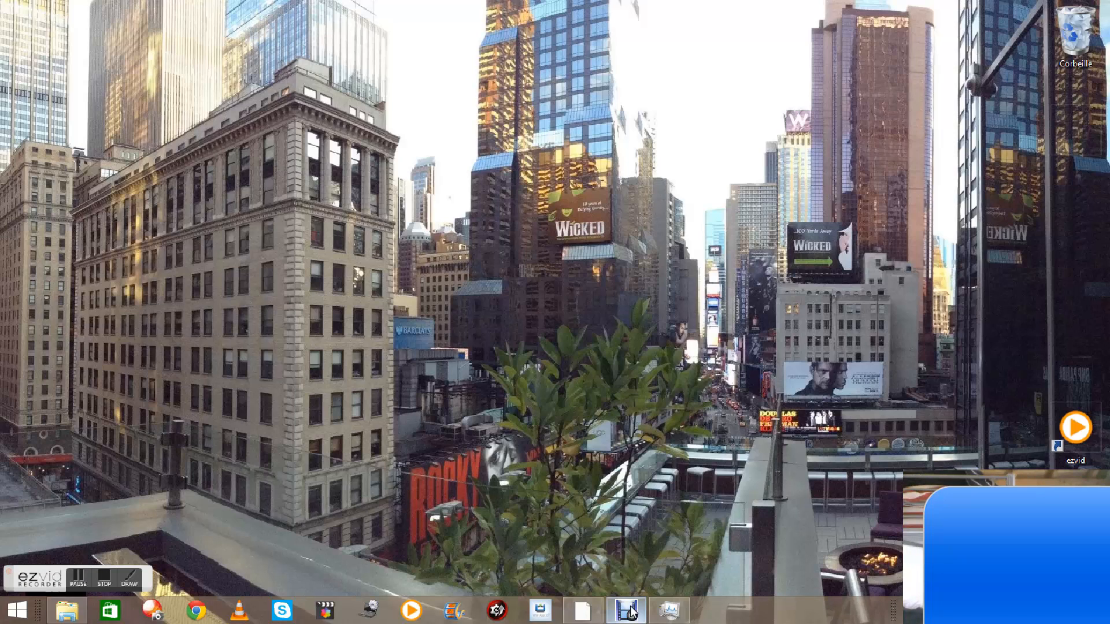
mouse_move(632, 612)
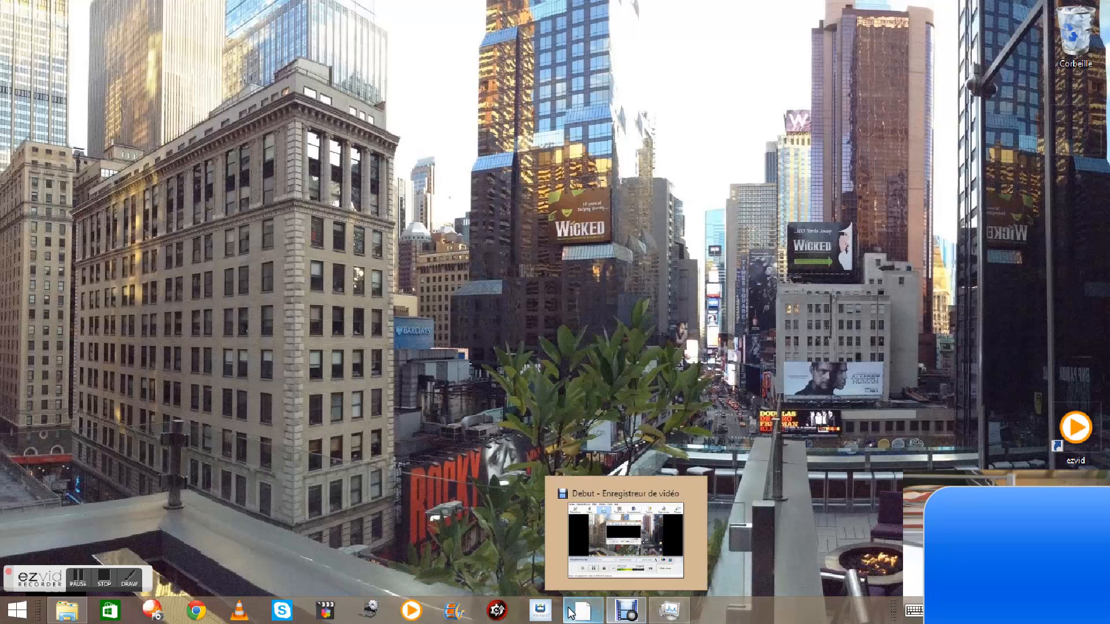
Stamp several red thumbs-up symbols over the desktop with the recorder's drawing tools and clear them.
left_click(126, 577)
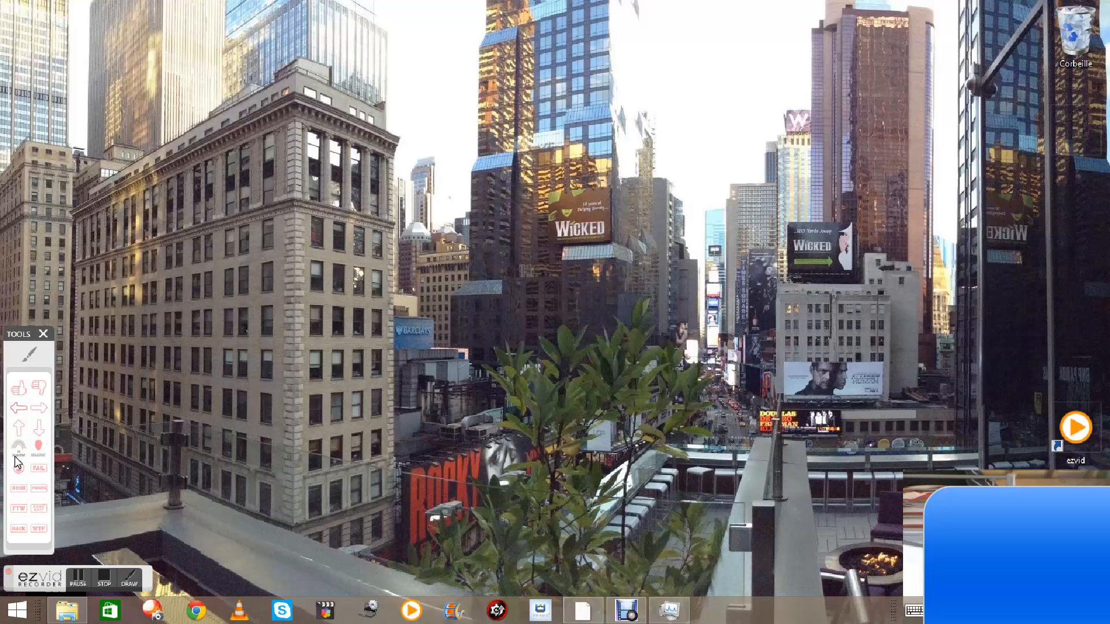
left_click(19, 388)
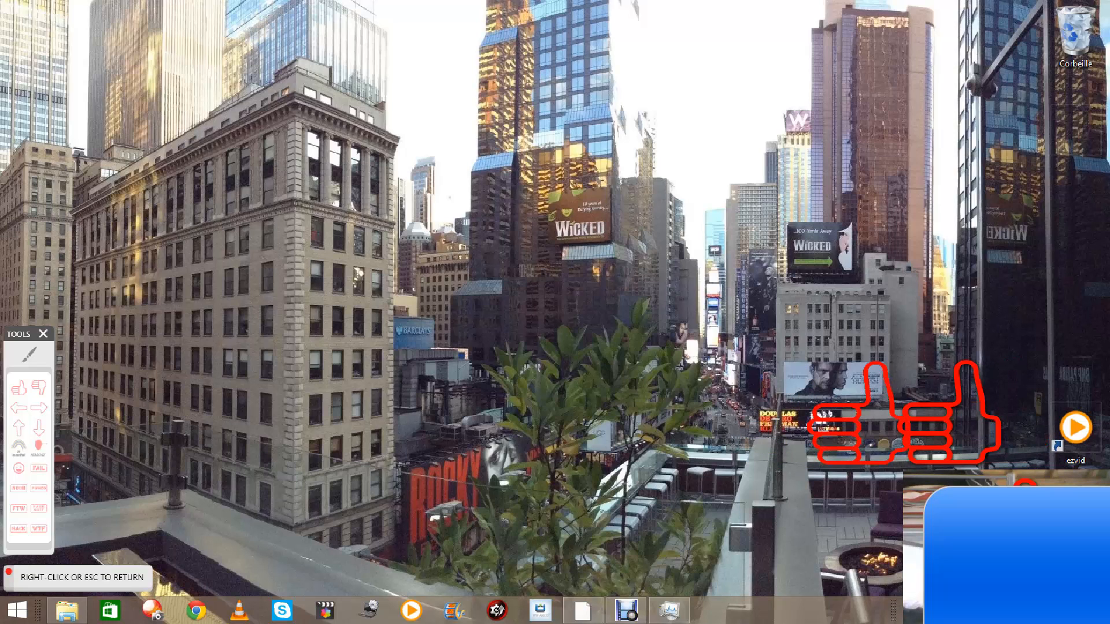
left_click(1027, 333)
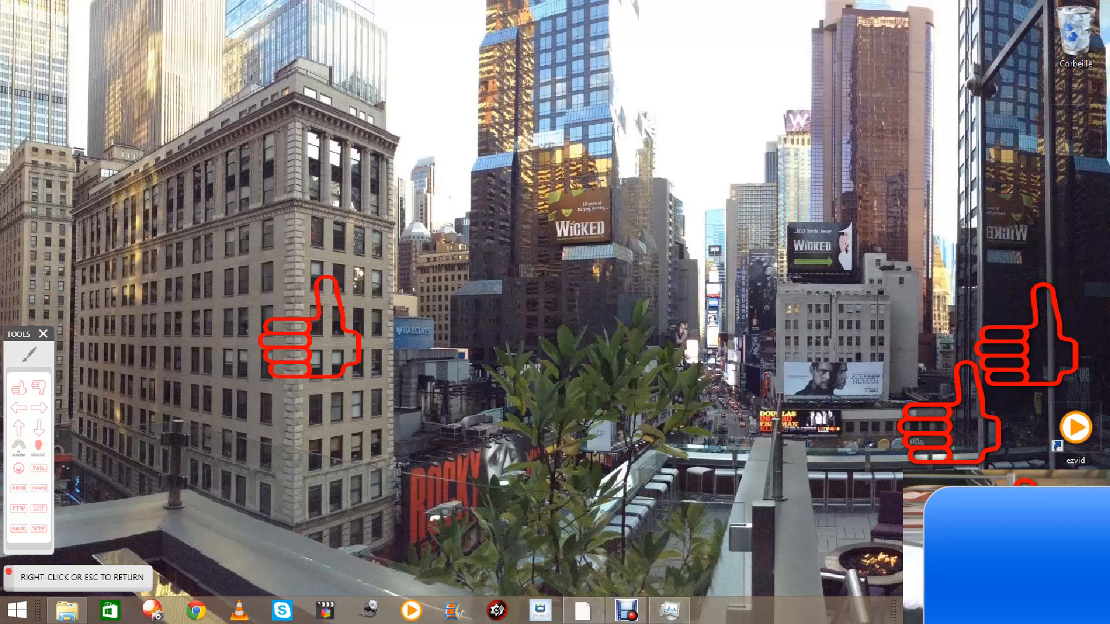
key("Escape")
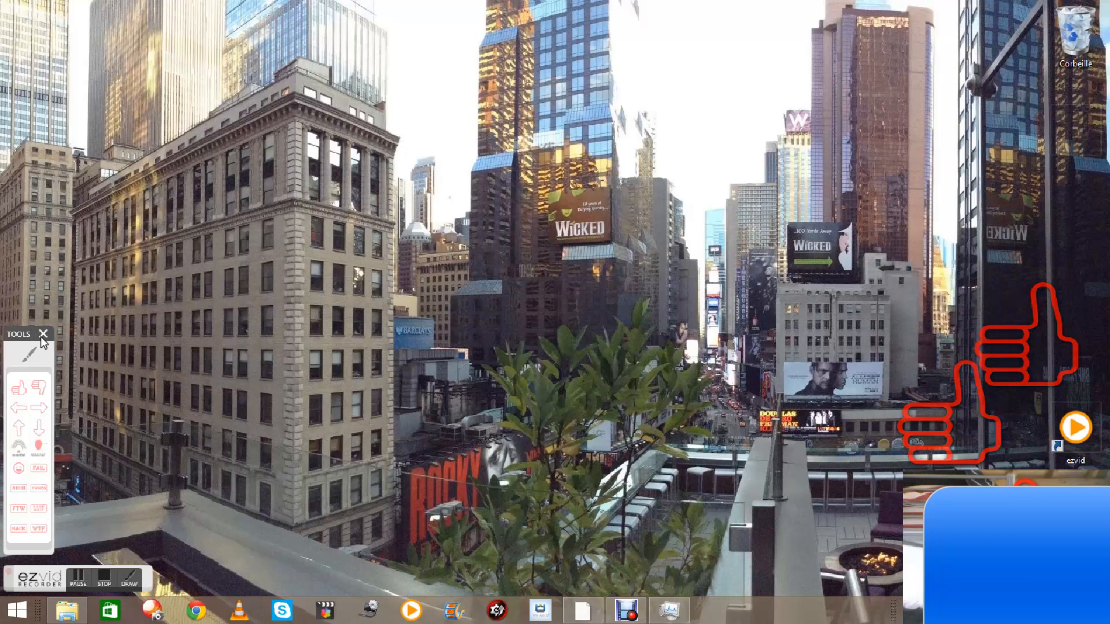
left_click(43, 334)
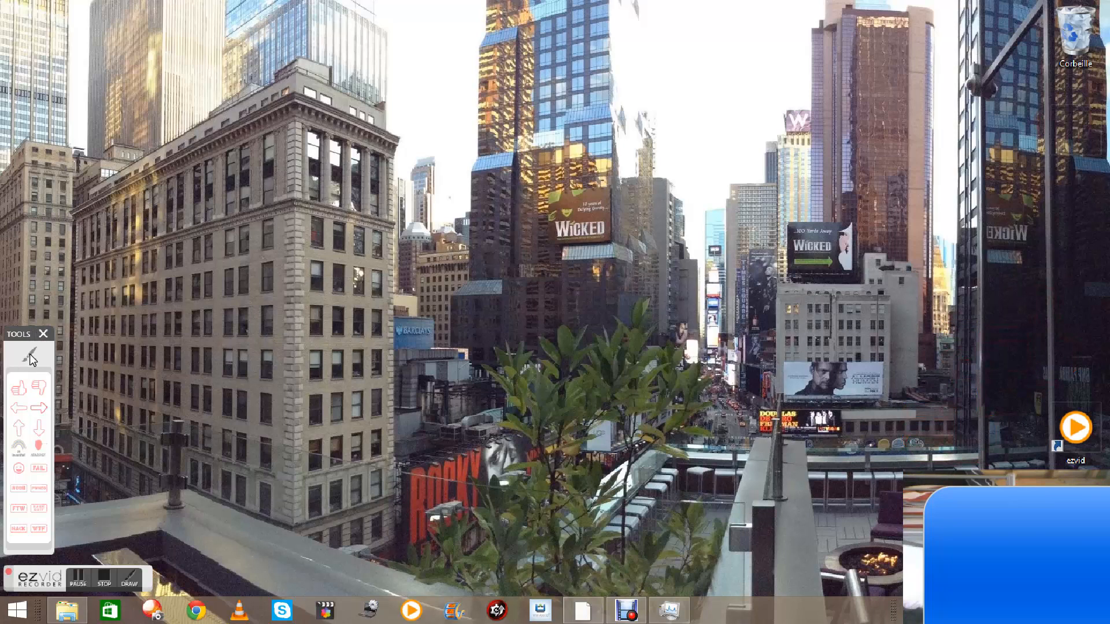
Scribble a looping red freehand line with the brush just above the webcam preview and leave drawing mode.
left_click(30, 357)
mouse_move(957, 399)
left_mouse_down()
mouse_move(920, 404)
mouse_move(1036, 323)
mouse_move(1057, 339)
left_mouse_up()
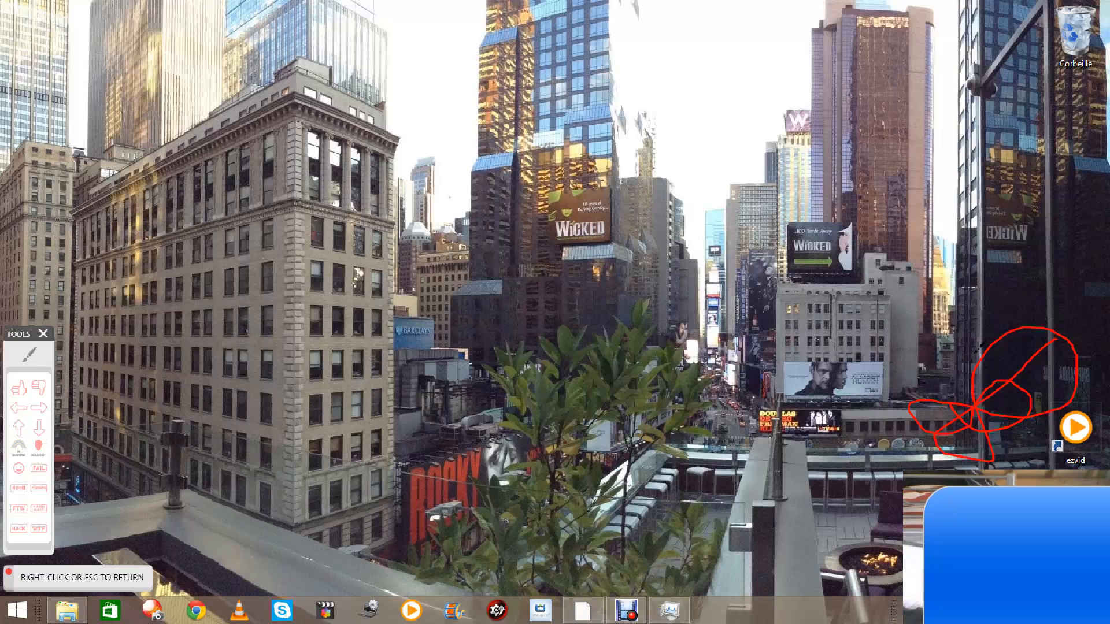
right_click(979, 348)
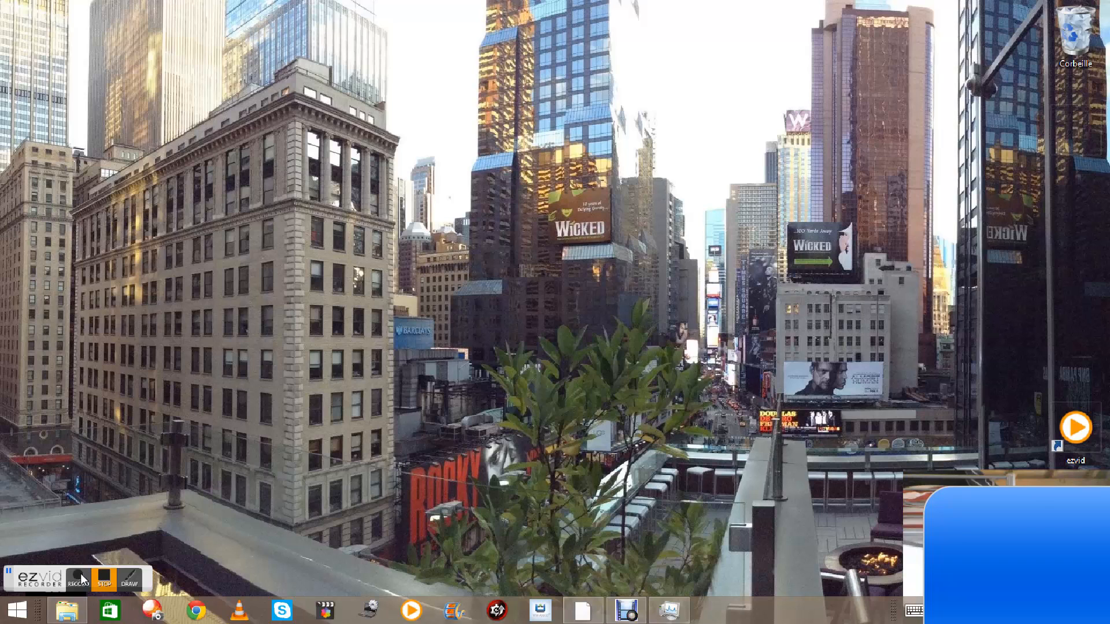
Resume the paused screen recording and stop it to bring the capture into the ezvid timeline.
left_click(79, 578)
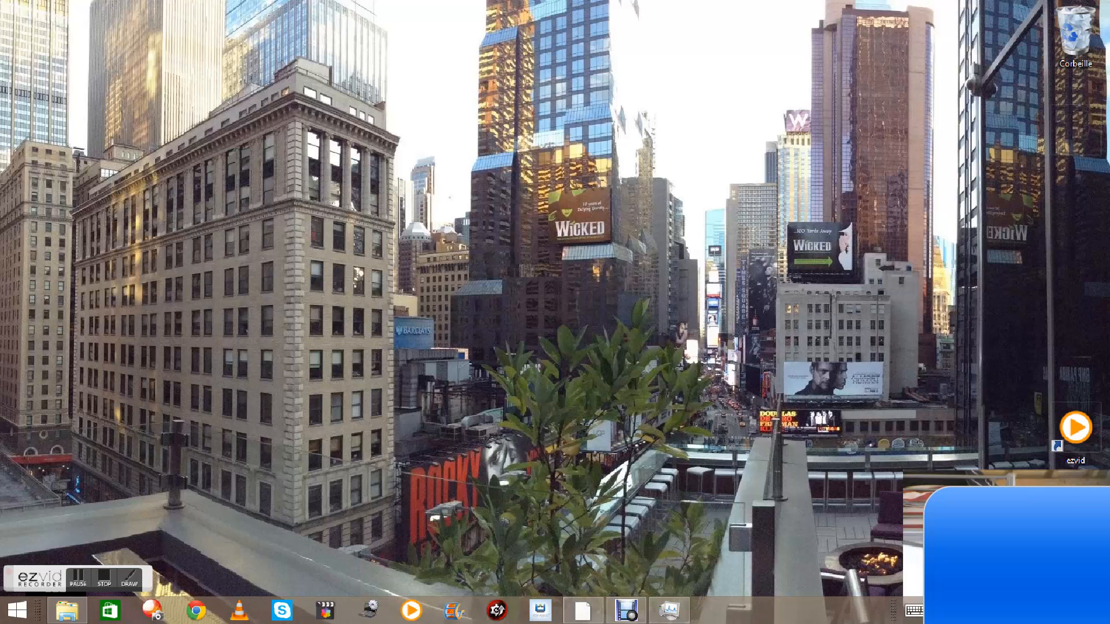
left_click(107, 582)
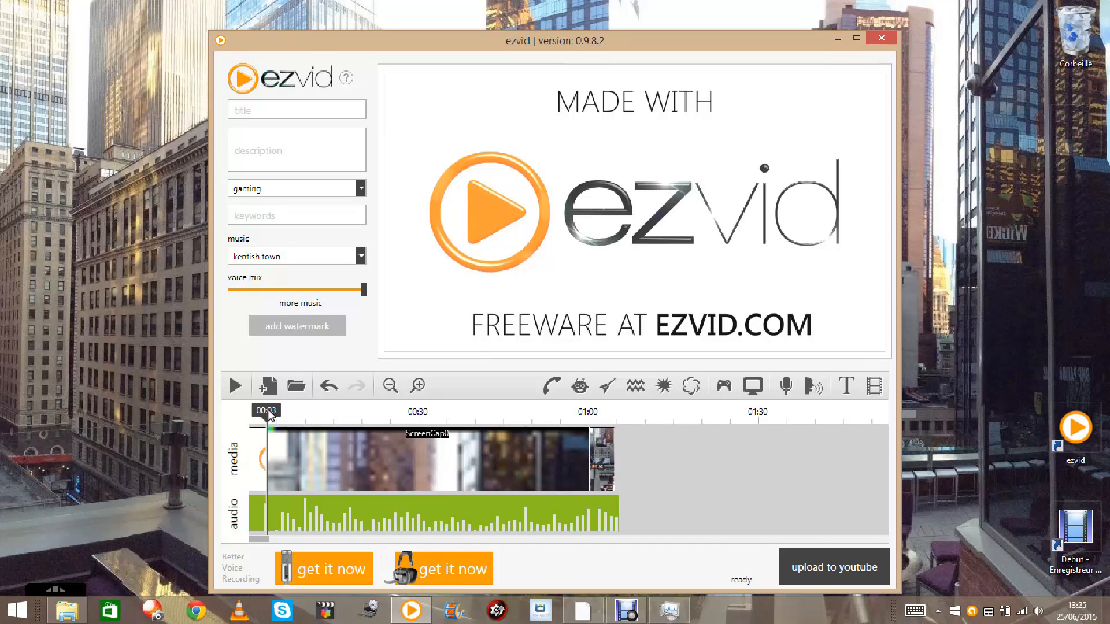
Play the captured clip from the start of the timeline and stop the playback.
left_click_drag(267, 412, 249, 412)
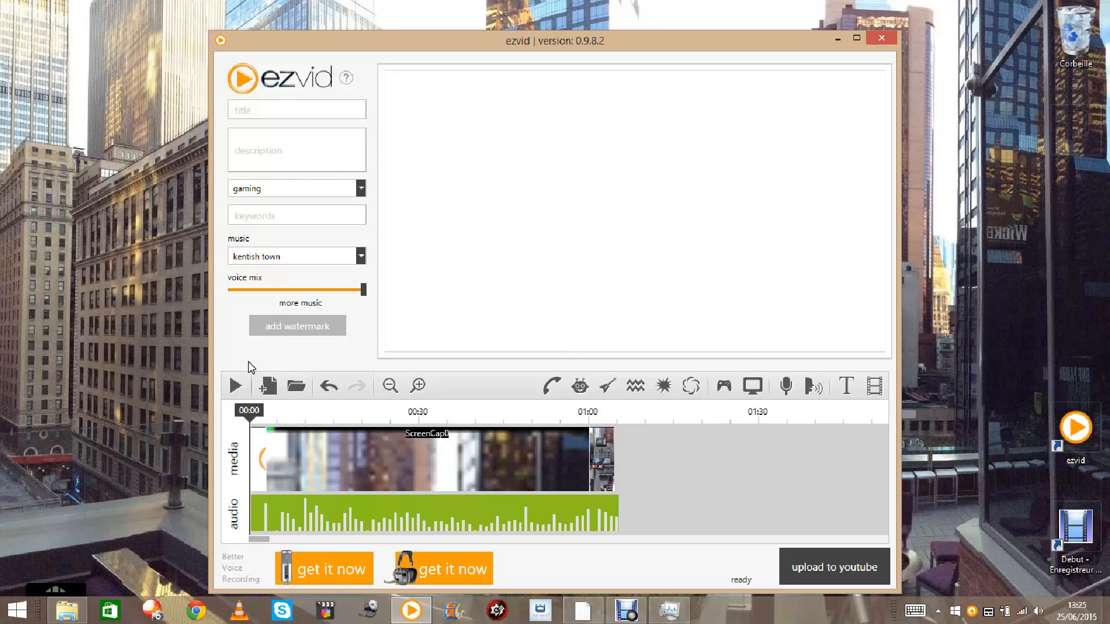
key("space")
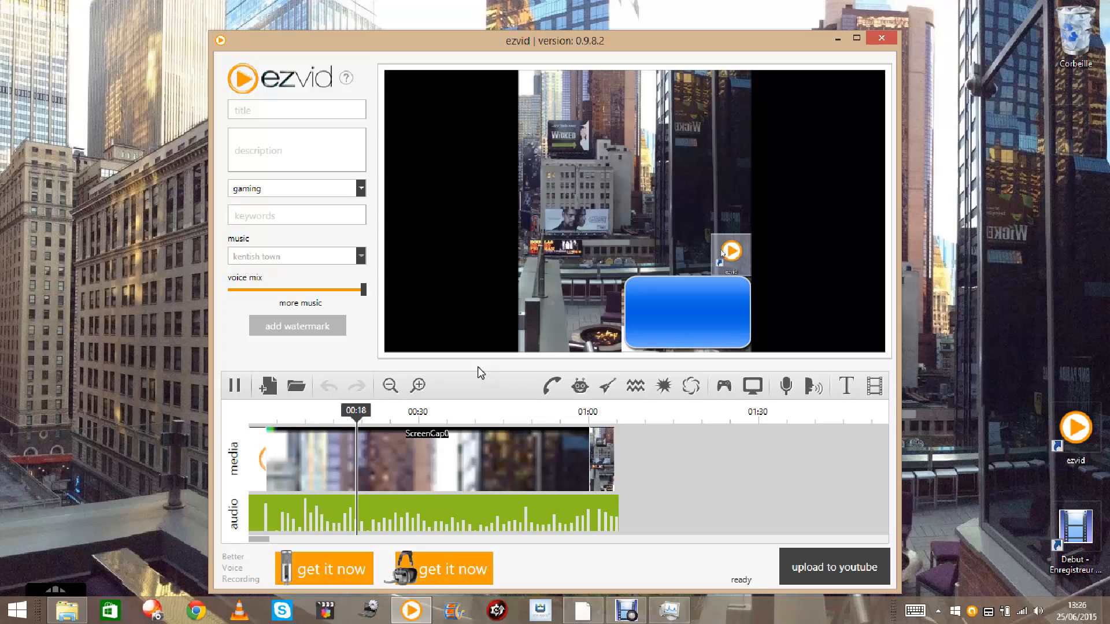
left_click(234, 386)
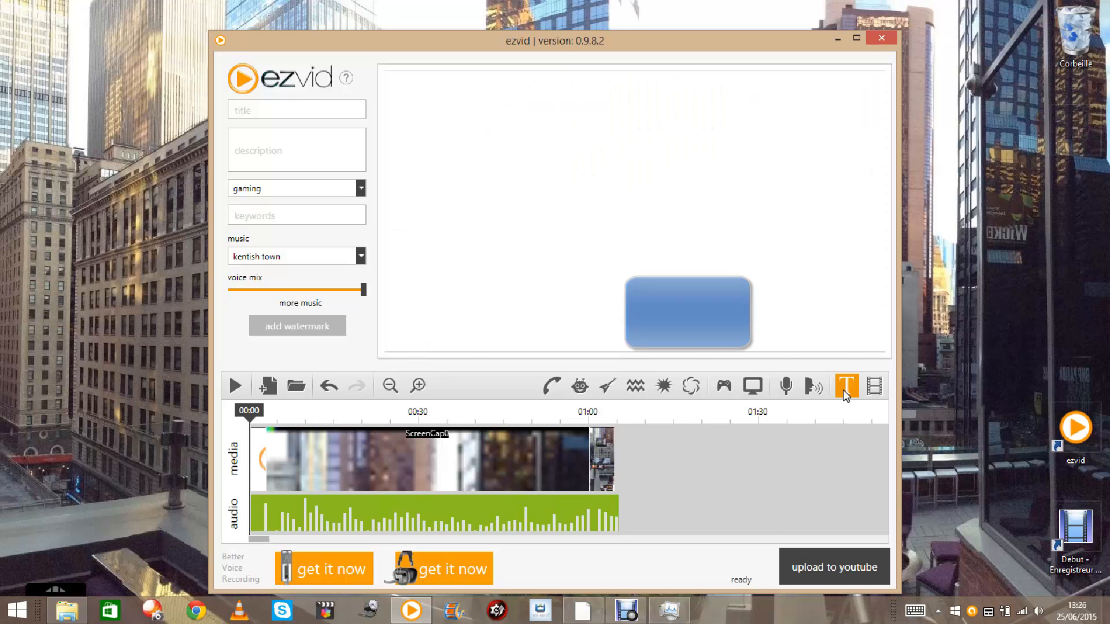
Add a text slide to the project and replace its placeholder text with "bonne vidéo".
left_click(847, 392)
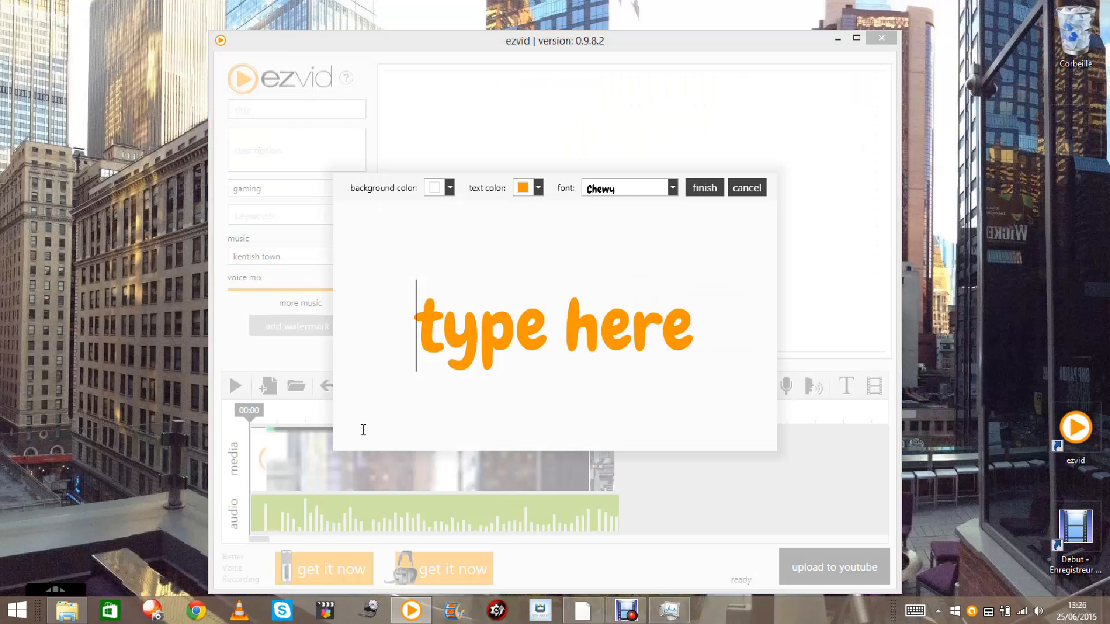
left_click_drag(738, 335, 384, 364)
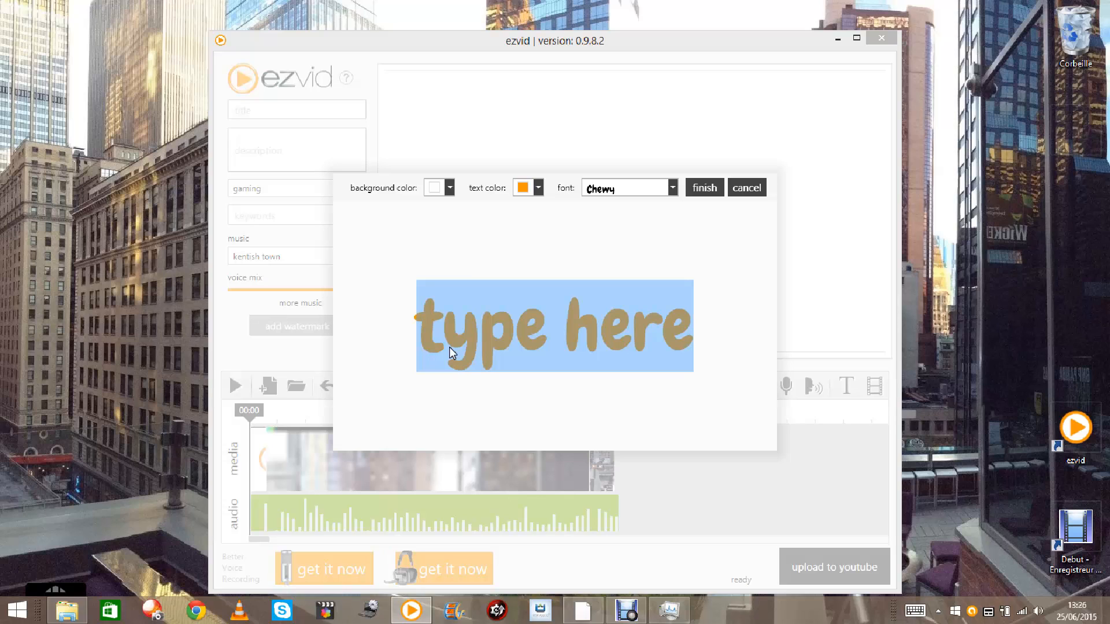
key("BackSpace")
type("bonne v")
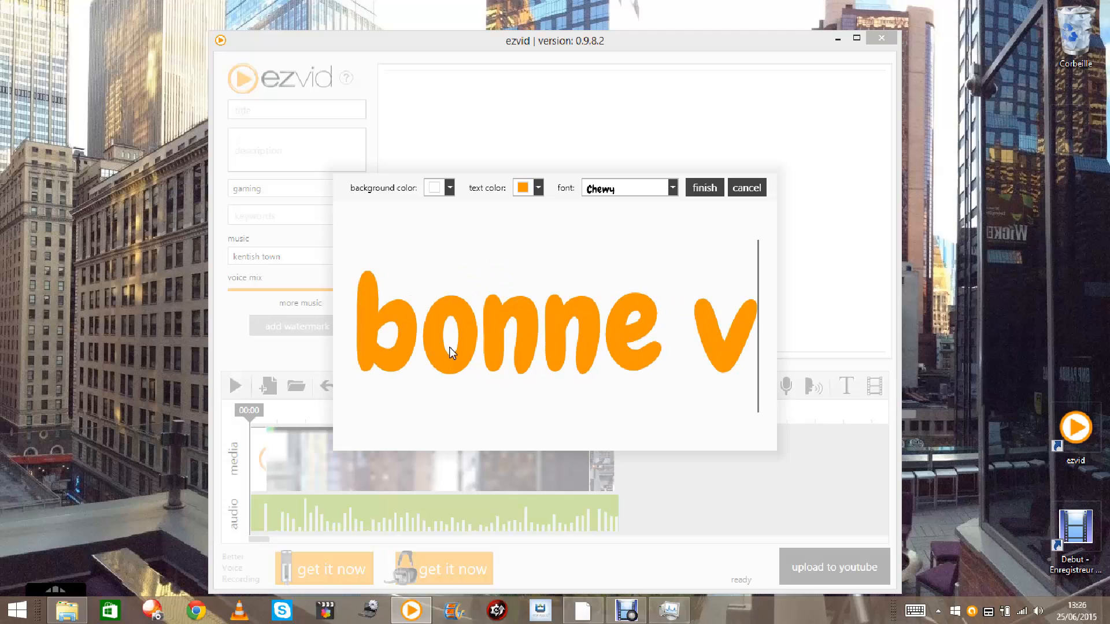
type("idé")
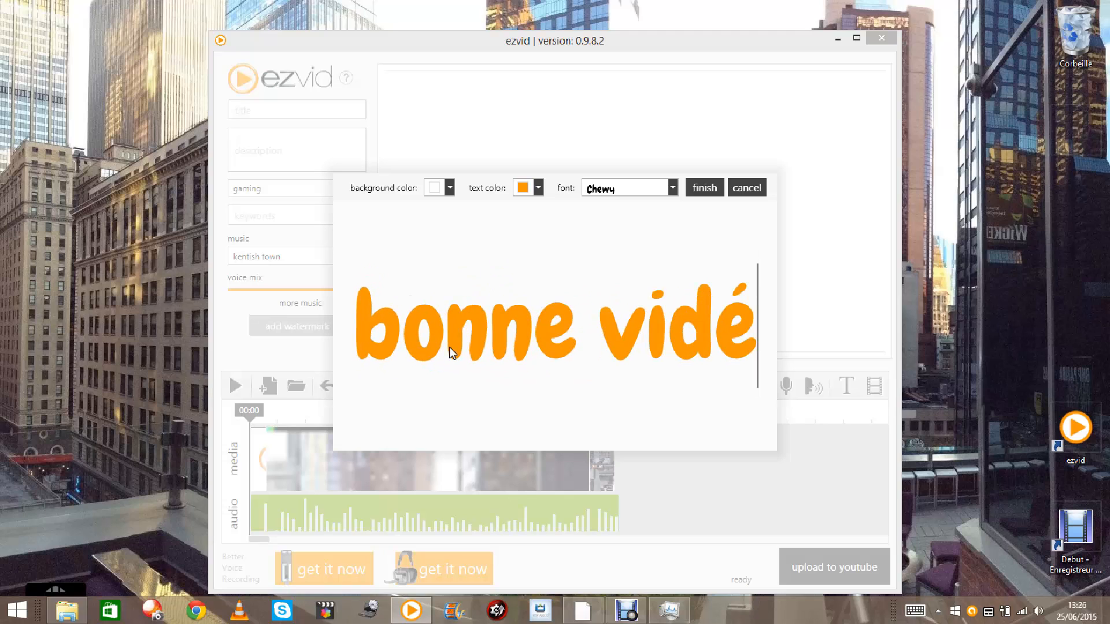
type("o")
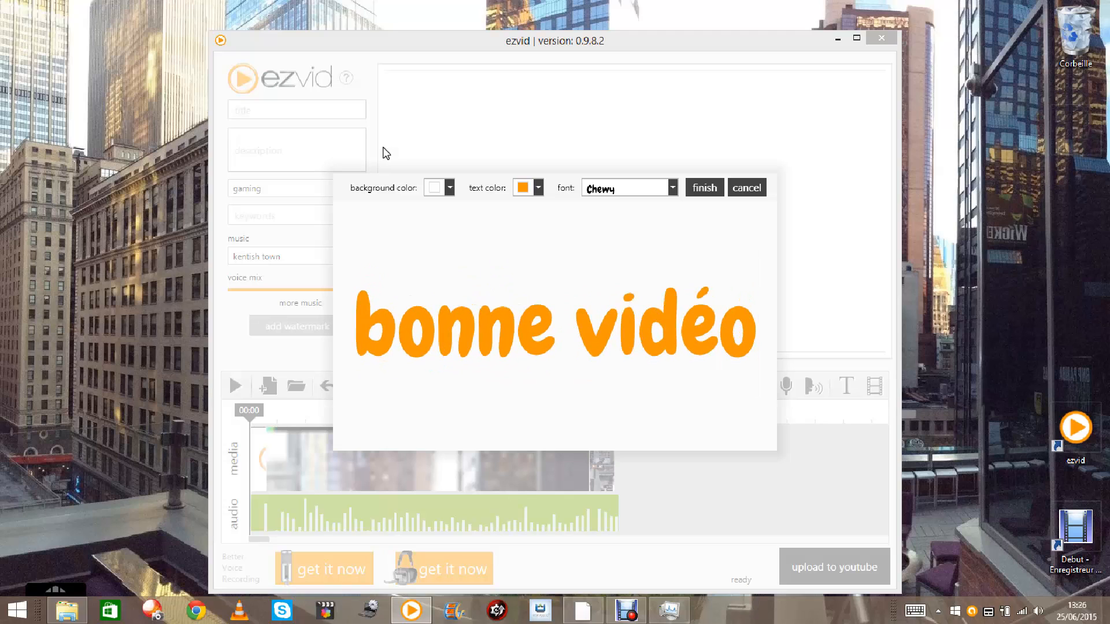
Format the text slide with the Sancreek font and a black background, and insert it into the timeline.
left_click(612, 196)
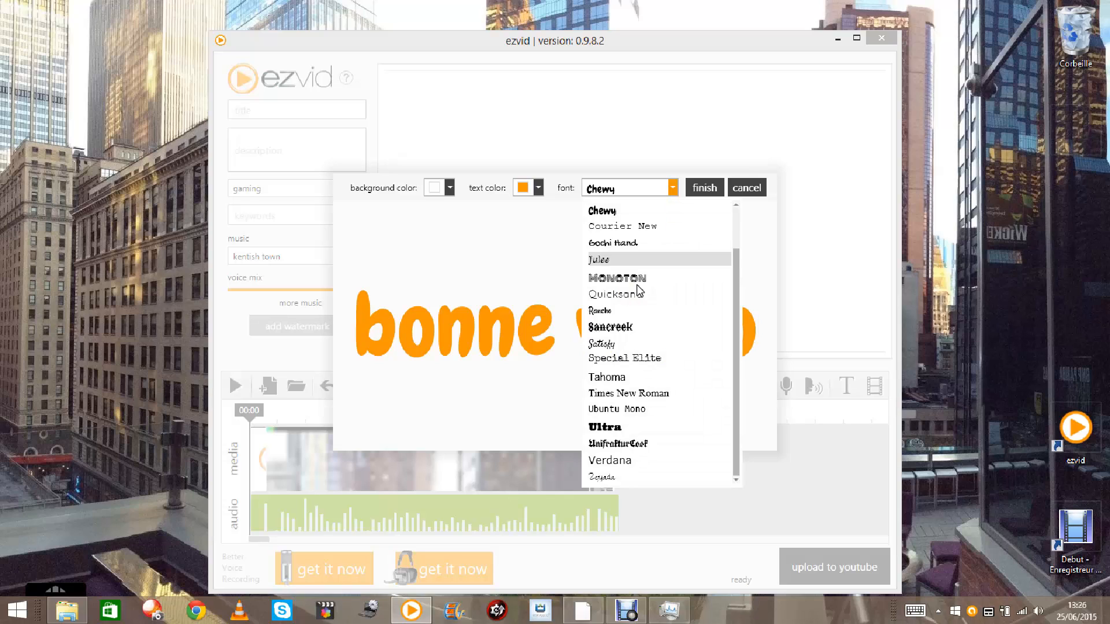
left_click(610, 327)
left_click(539, 188)
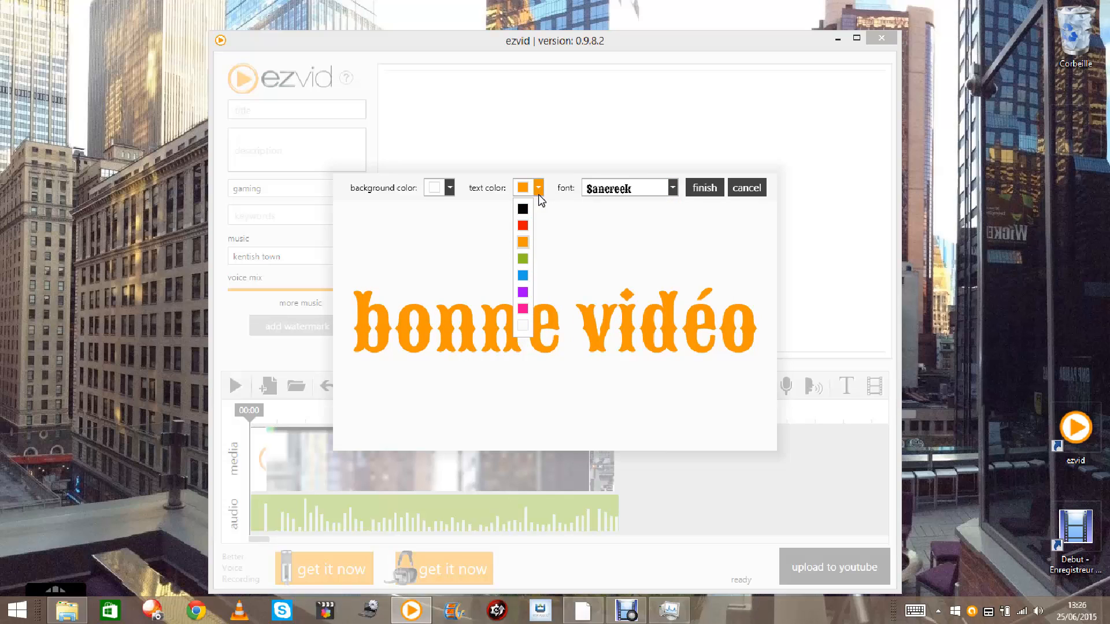
left_click(449, 188)
left_click(449, 188)
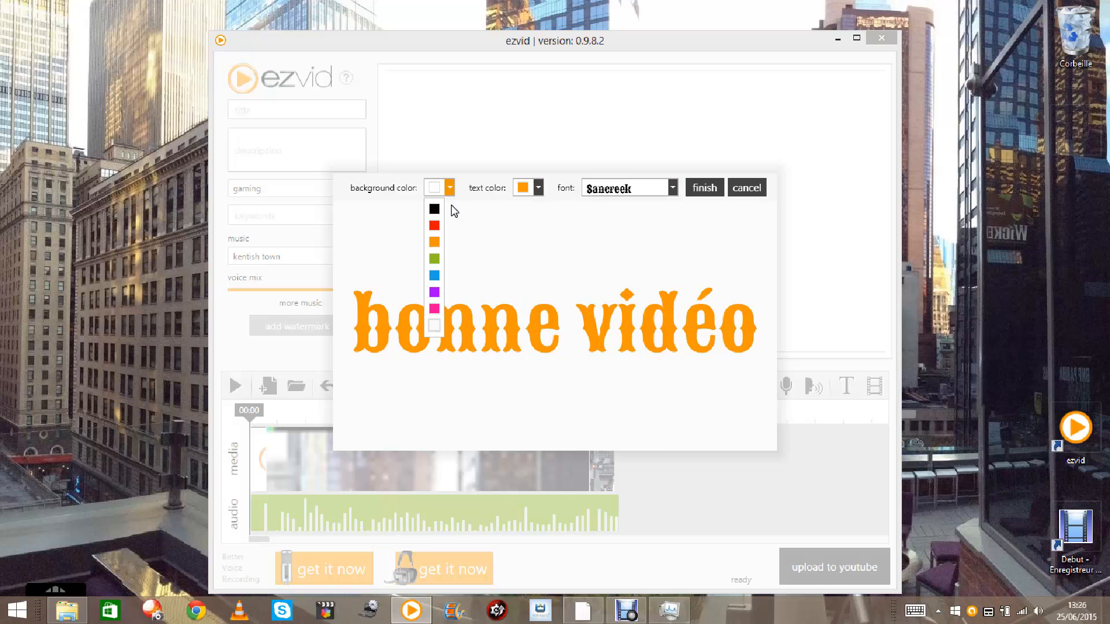
left_click(434, 209)
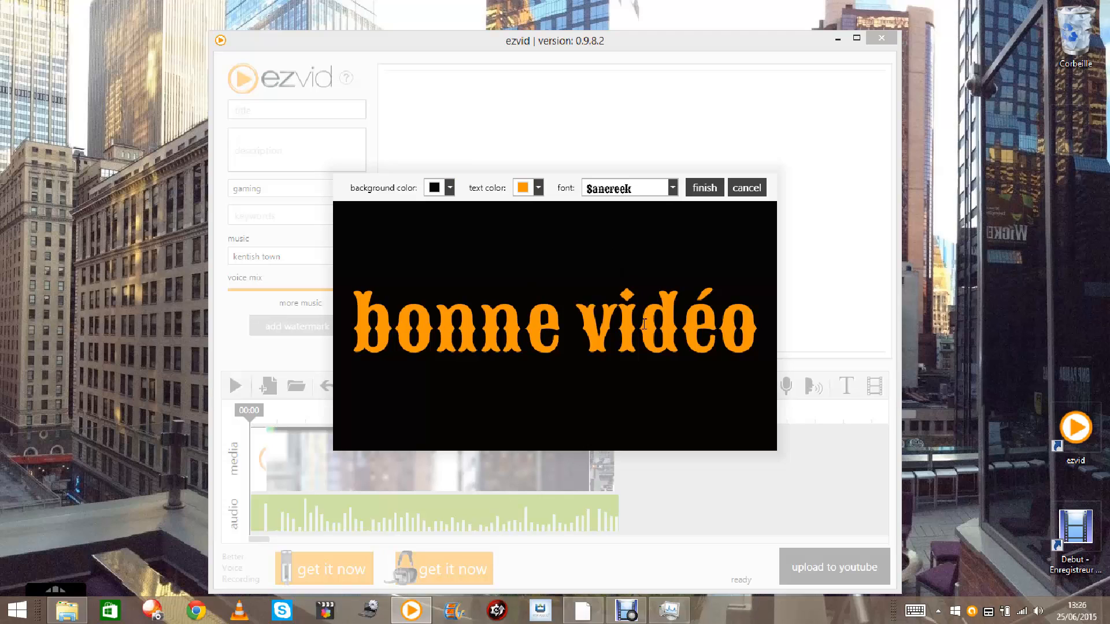
left_click(717, 188)
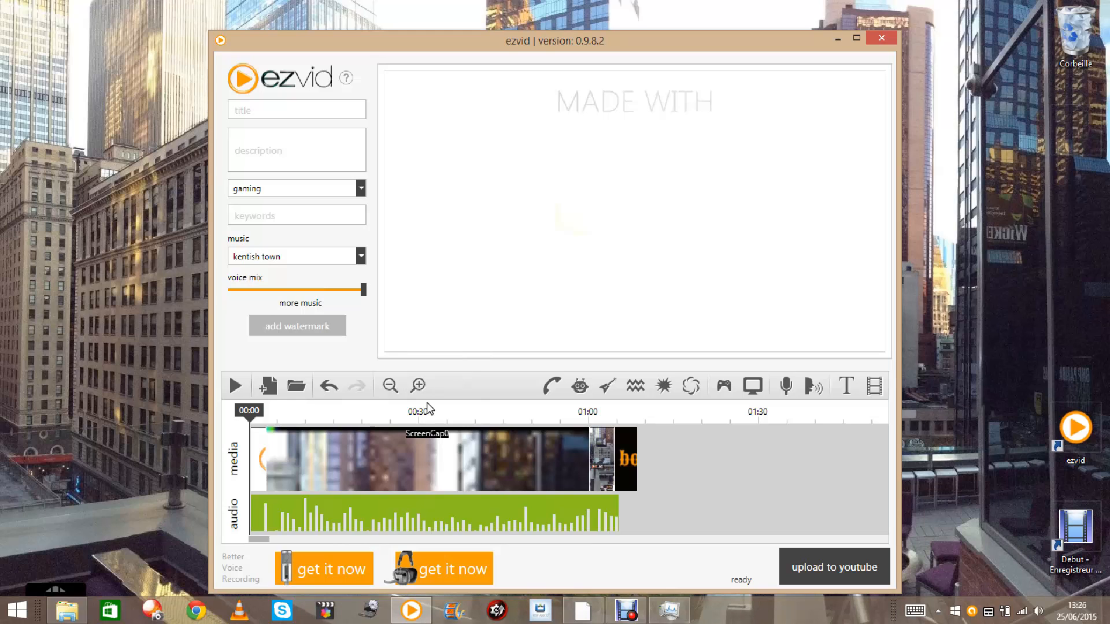
Select the text slide in the timeline and play the project from 01:02 to preview the slide.
left_click(626, 458)
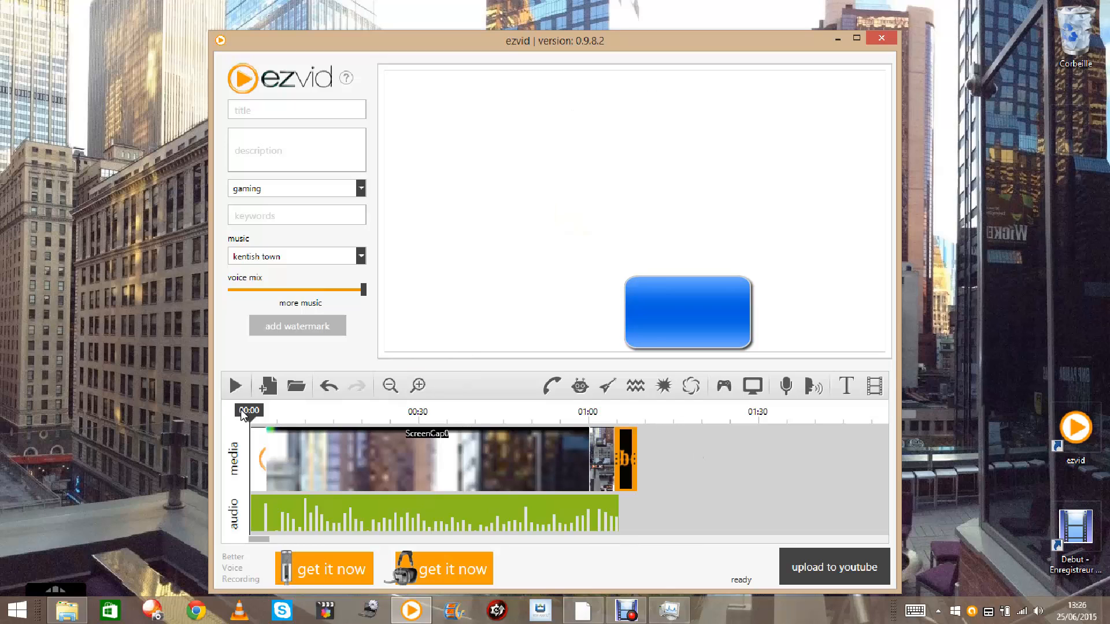
left_click_drag(242, 415, 604, 412)
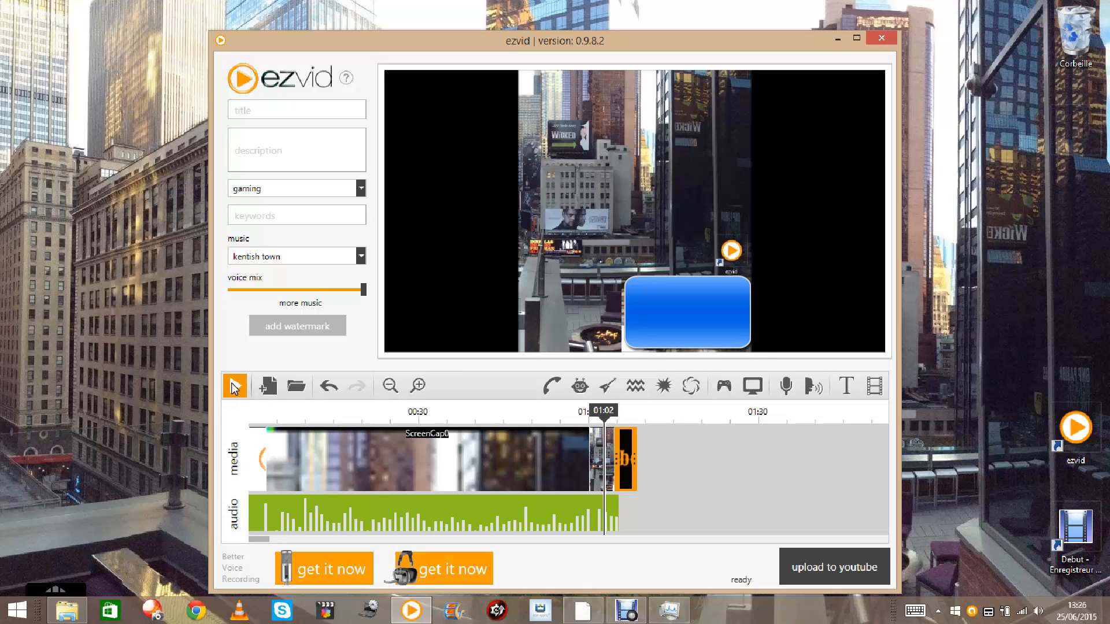
left_click(234, 387)
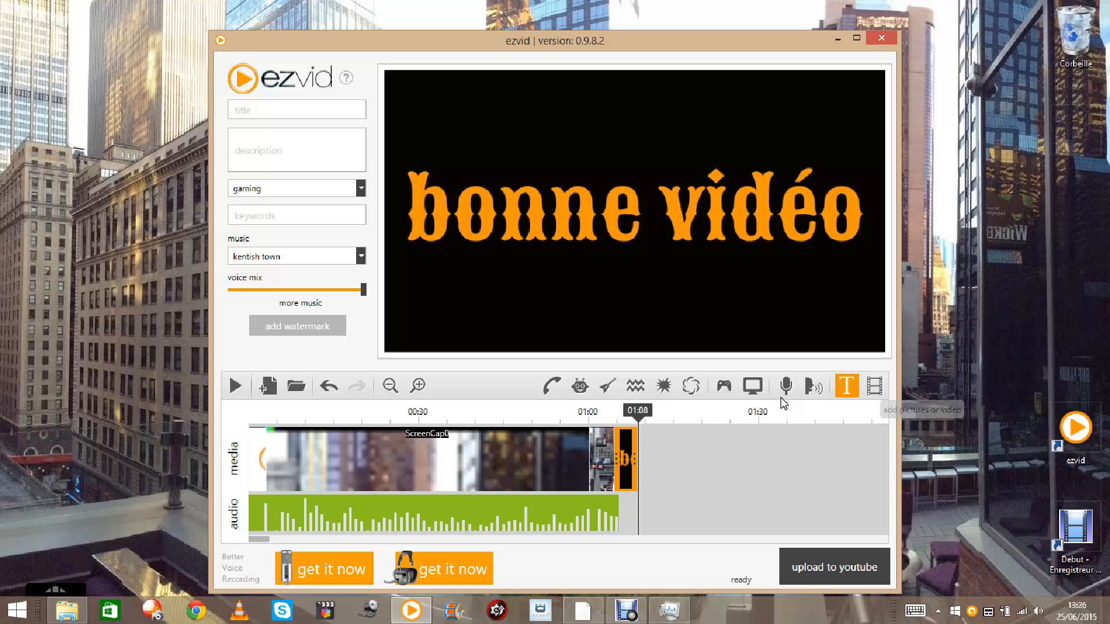
Go through the YouTube upload, agreeing to its terms, as far as the Google sign-in form and close it without signing in.
left_click(846, 569)
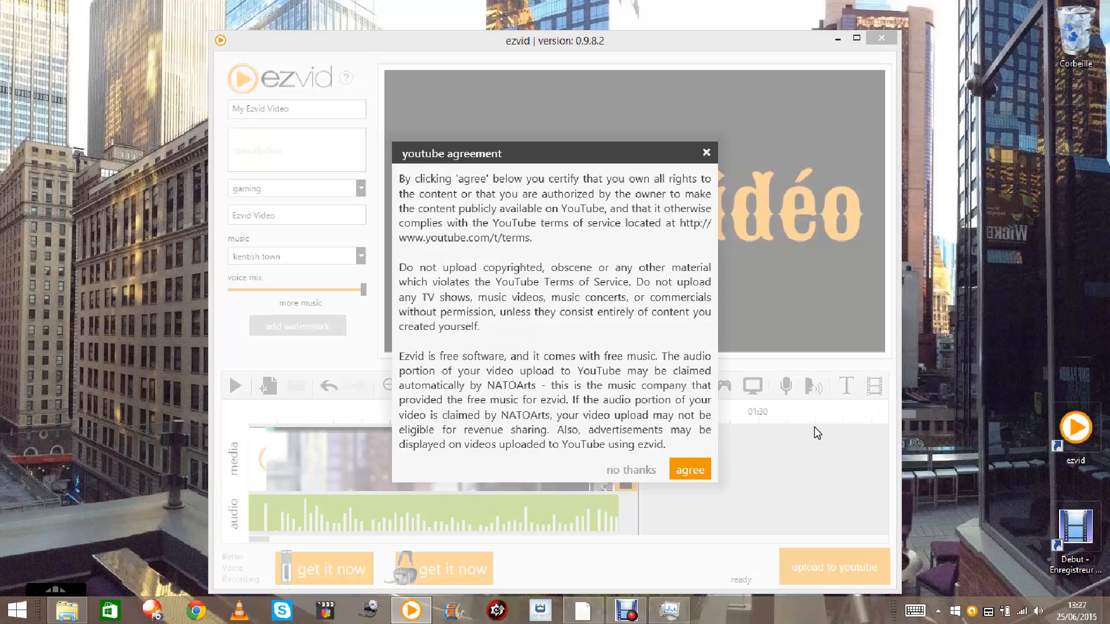
left_click(690, 470)
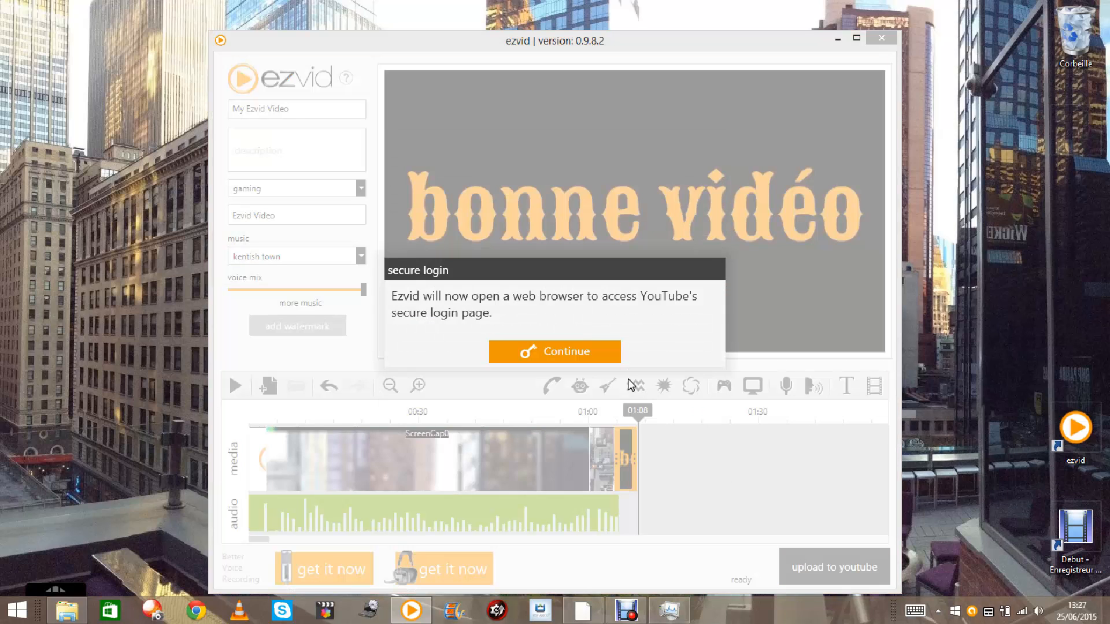
left_click(608, 348)
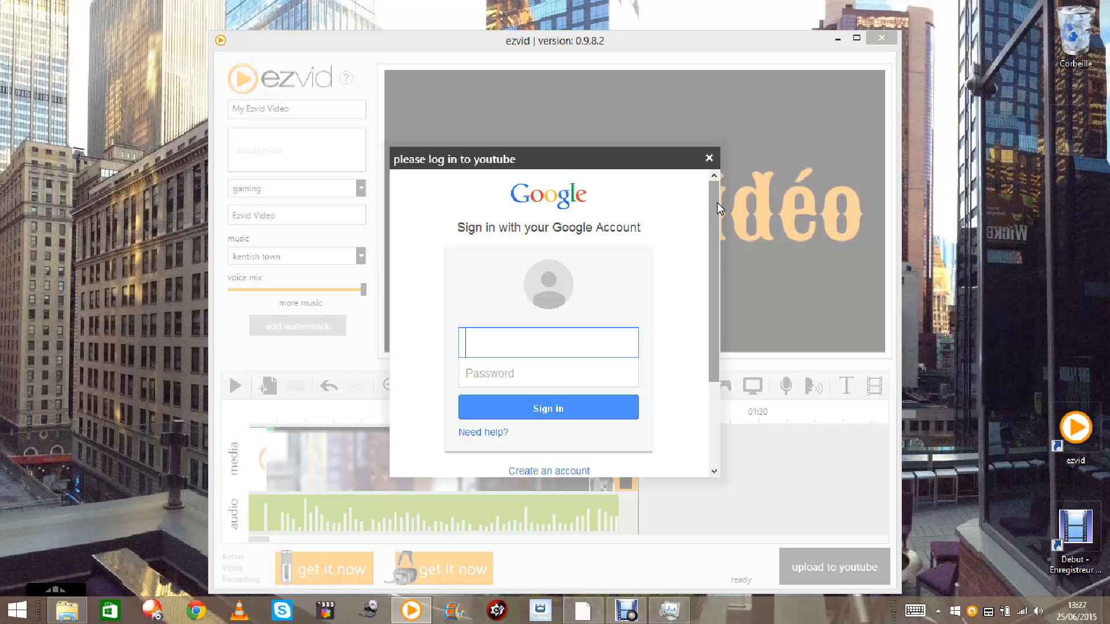
scroll(706, 266, "down", 5)
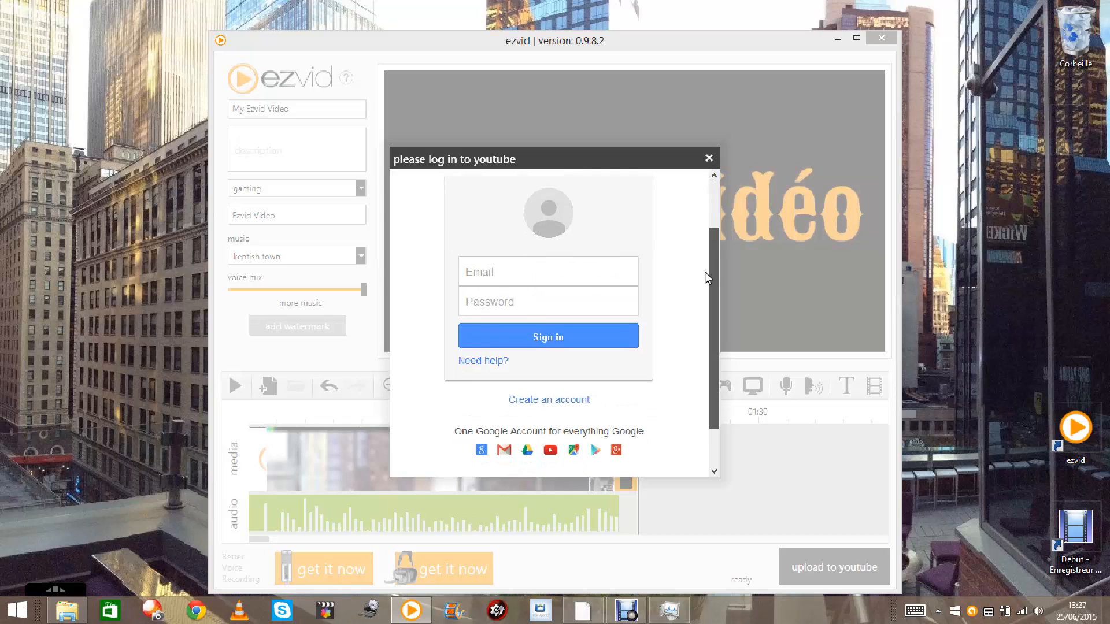
scroll(701, 272, "up", 1)
scroll(701, 252, "up", 3)
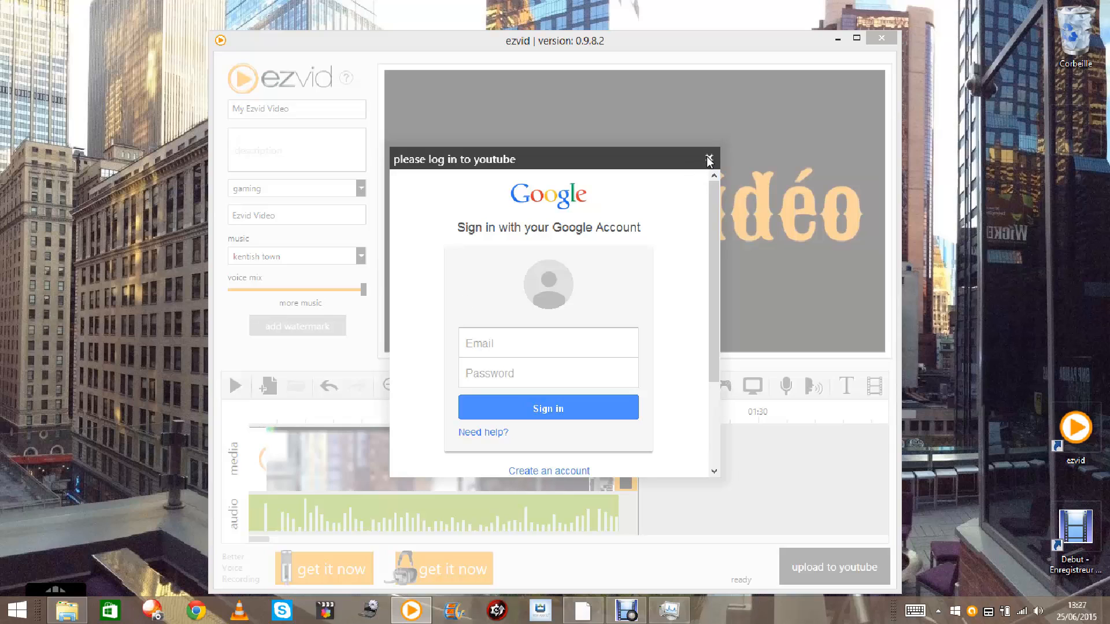
left_click(709, 160)
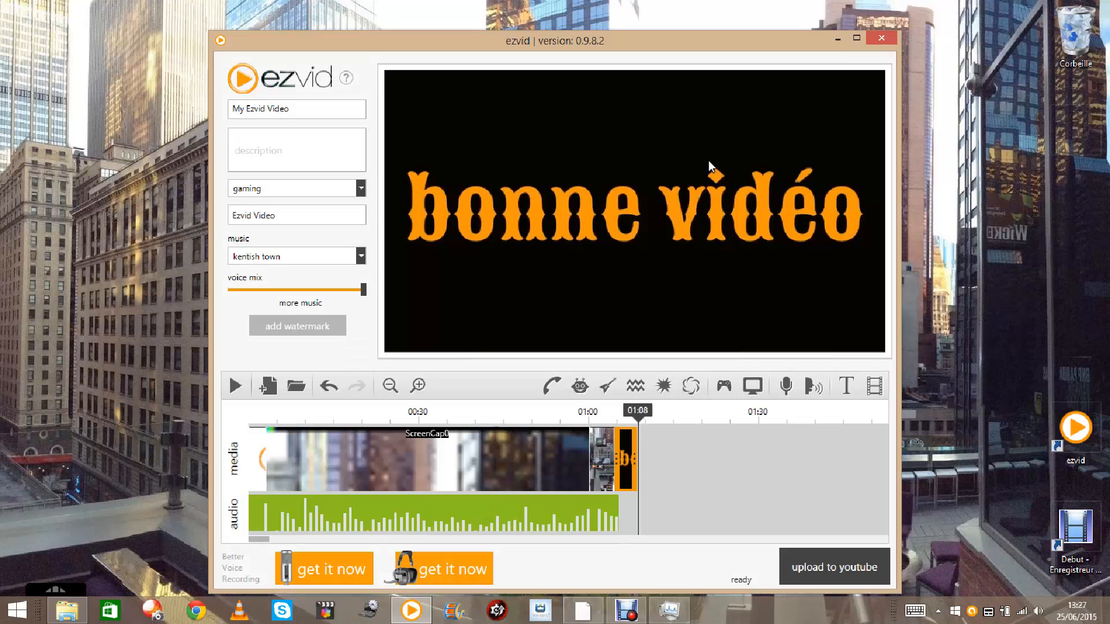